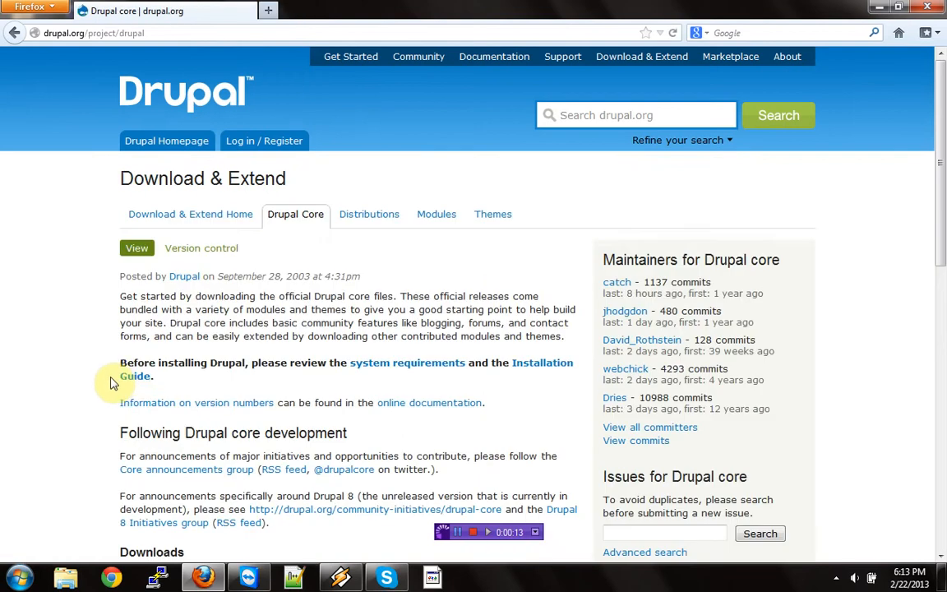
- Download the zip of the recommended Drupal 7.20 release, saving it to disk, and clear and close the downloads list
{"action": "left_click", "coordinate": [359, 356]}
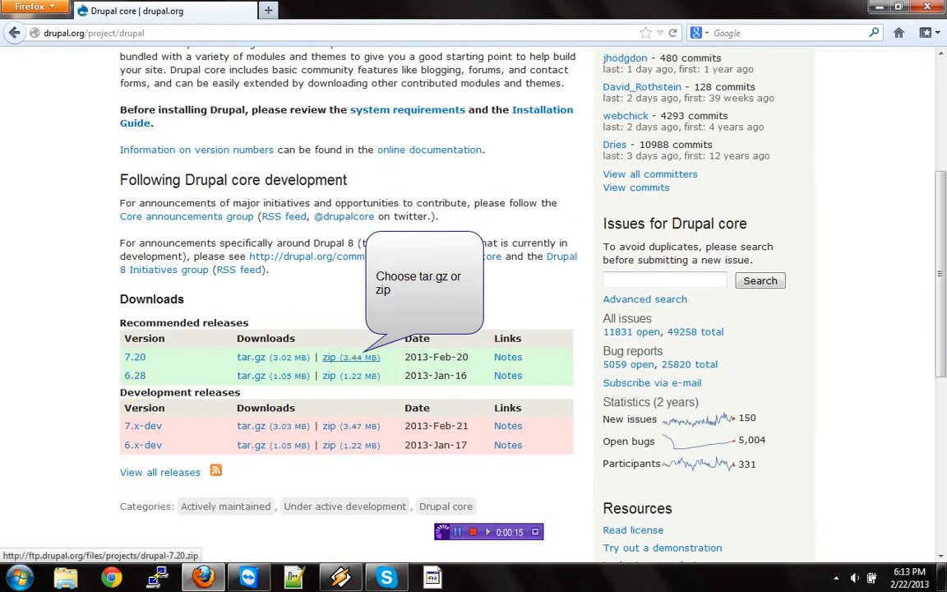
{"action": "left_click", "coordinate": [355, 280]}
{"action": "left_click", "coordinate": [349, 332]}
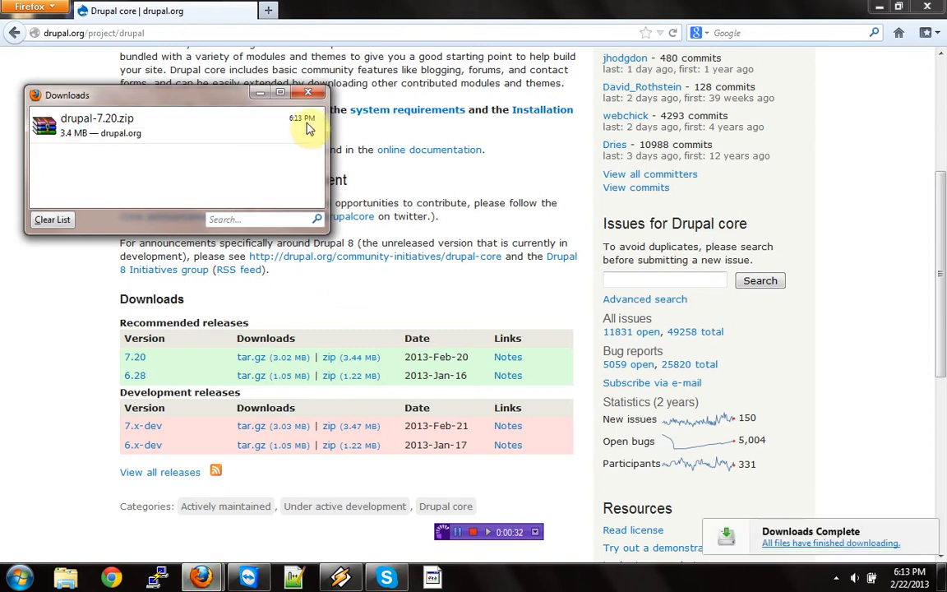
{"action": "left_click", "coordinate": [46, 219]}
{"action": "left_click", "coordinate": [307, 92]}
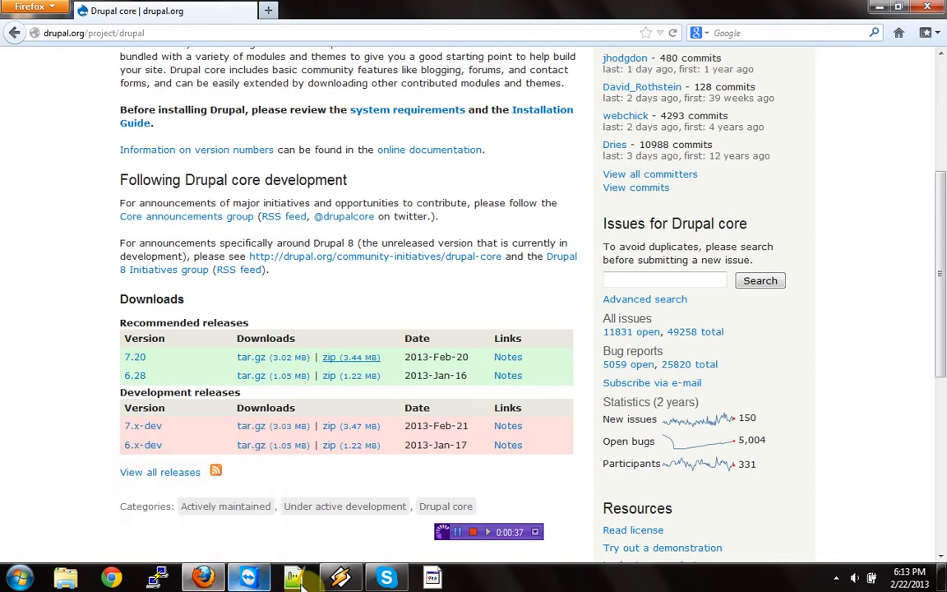
- Switch to FileZilla and create a new site entry named jacoumata.com in the Site Manager
{"action": "left_click", "coordinate": [431, 579]}
{"action": "left_click", "coordinate": [148, 47]}
{"action": "left_click", "coordinate": [384, 344]}
{"action": "type", "text": "jacoumata.com"}
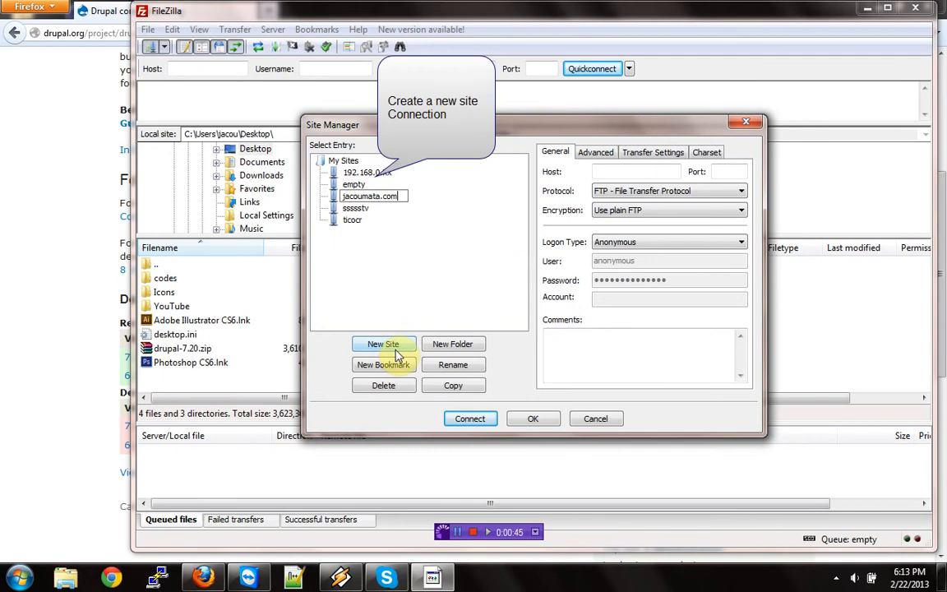
- Configure the new site with host jacoumata.com, the SFTP - SSH File Transfer Protocol and the Ask for password logon type
{"action": "left_click", "coordinate": [597, 171]}
{"action": "type", "text": "jacoumata.com"}
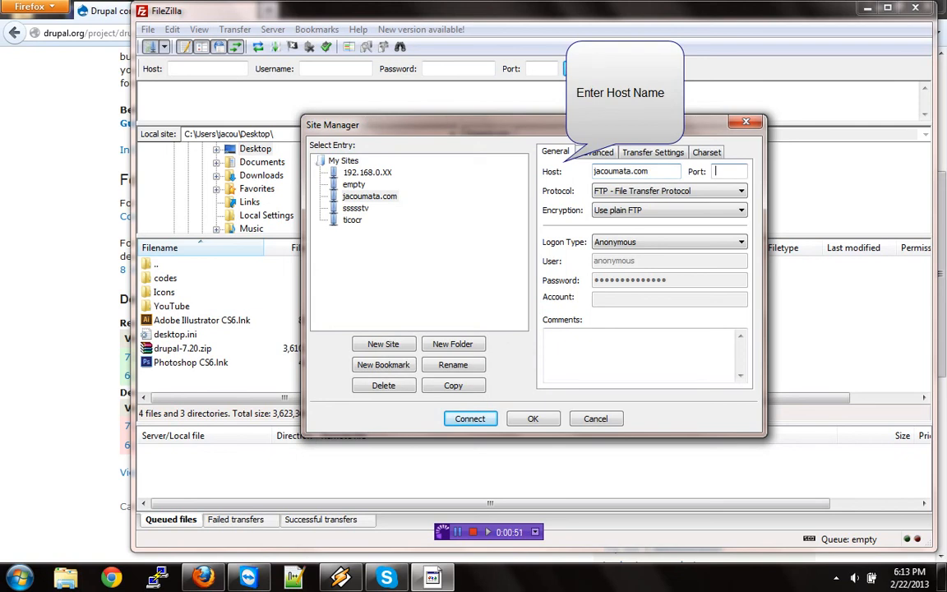
{"action": "left_click", "coordinate": [713, 192]}
{"action": "left_click", "coordinate": [655, 216]}
{"action": "left_click", "coordinate": [656, 240]}
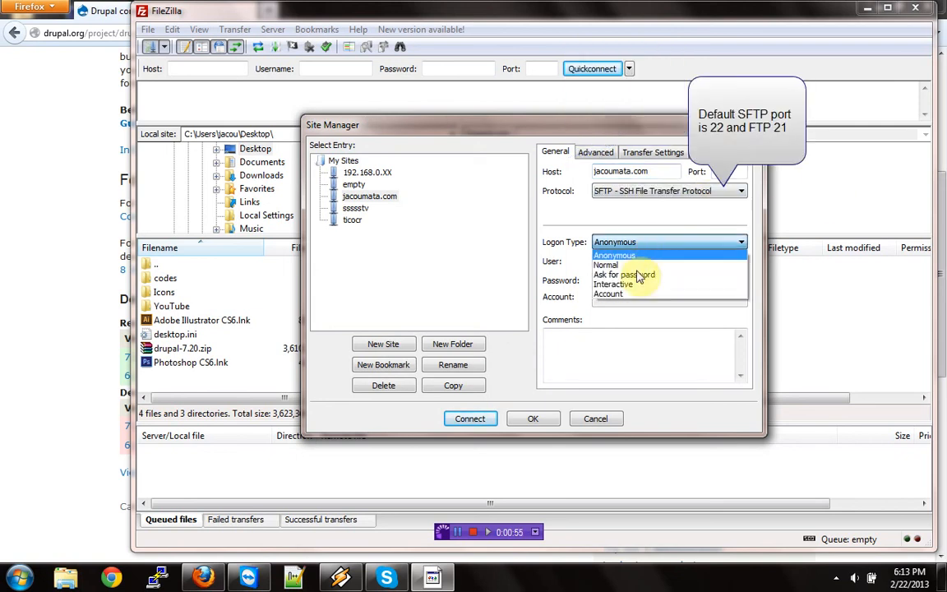
{"action": "left_click", "coordinate": [626, 275]}
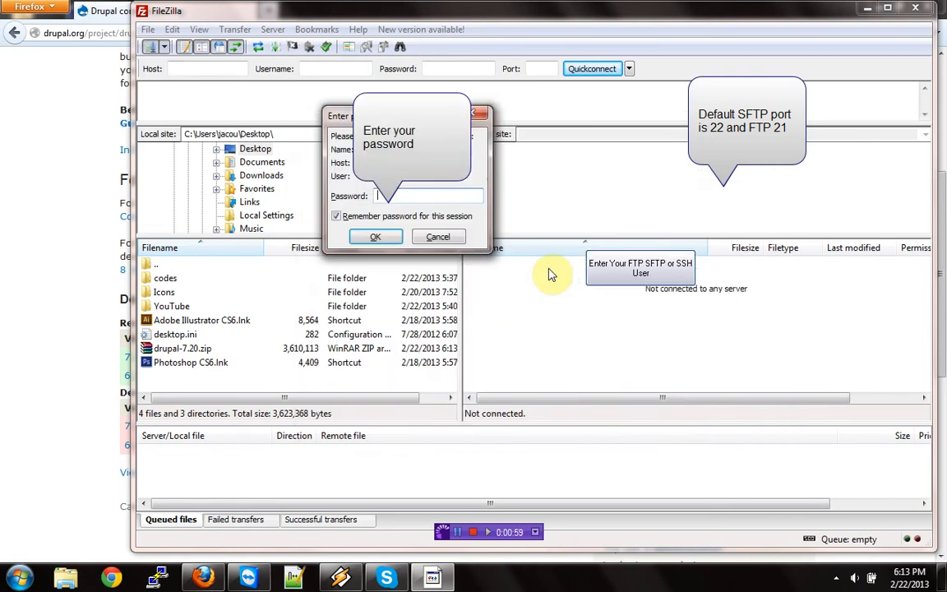
- Connect to the jacoumata.com site with the account password, retrying from the Site Manager after the first attempt
{"action": "type", "text": "***"}
{"action": "left_click", "coordinate": [374, 236]}
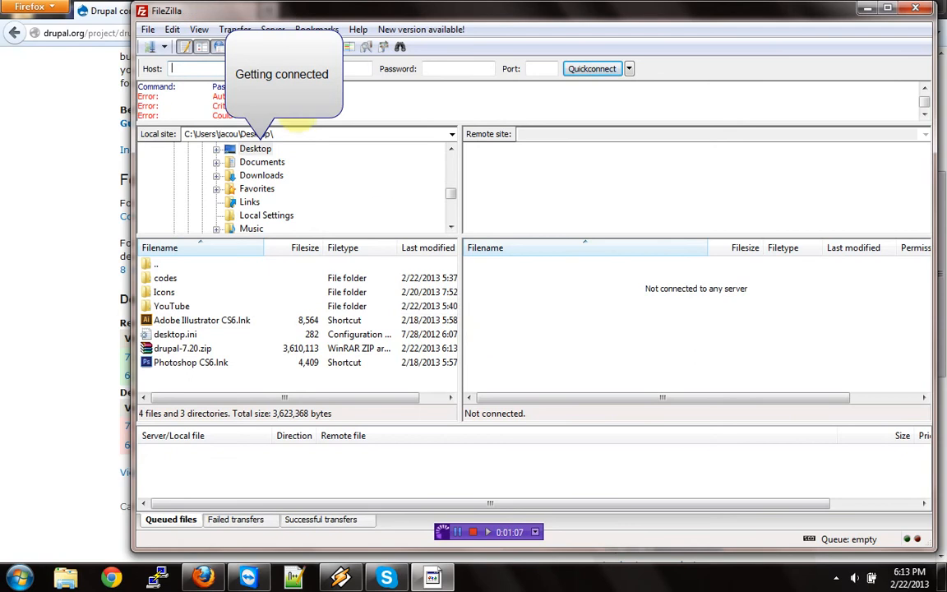
{"action": "left_click", "coordinate": [151, 49]}
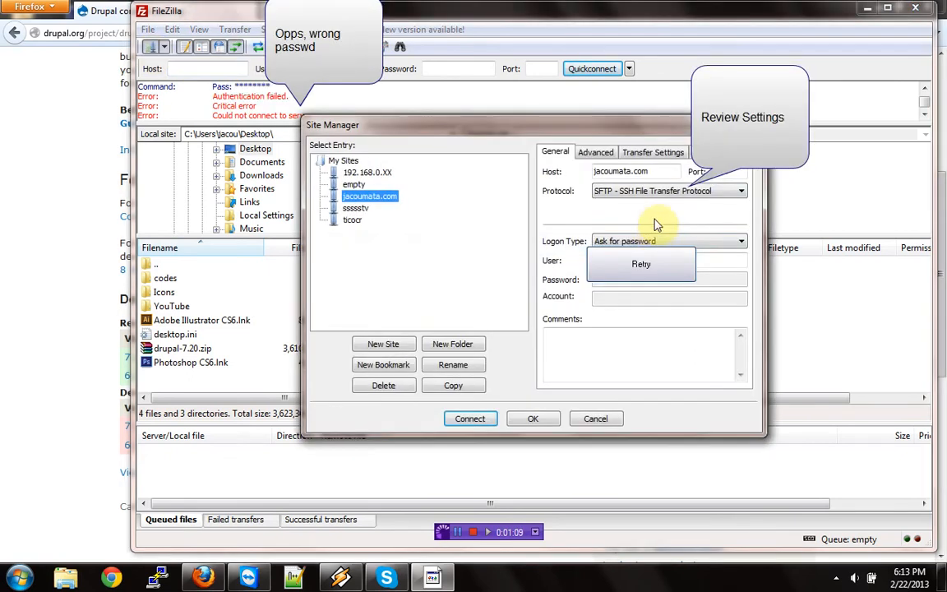
{"action": "left_click", "coordinate": [470, 419]}
{"action": "type", "text": "p"}
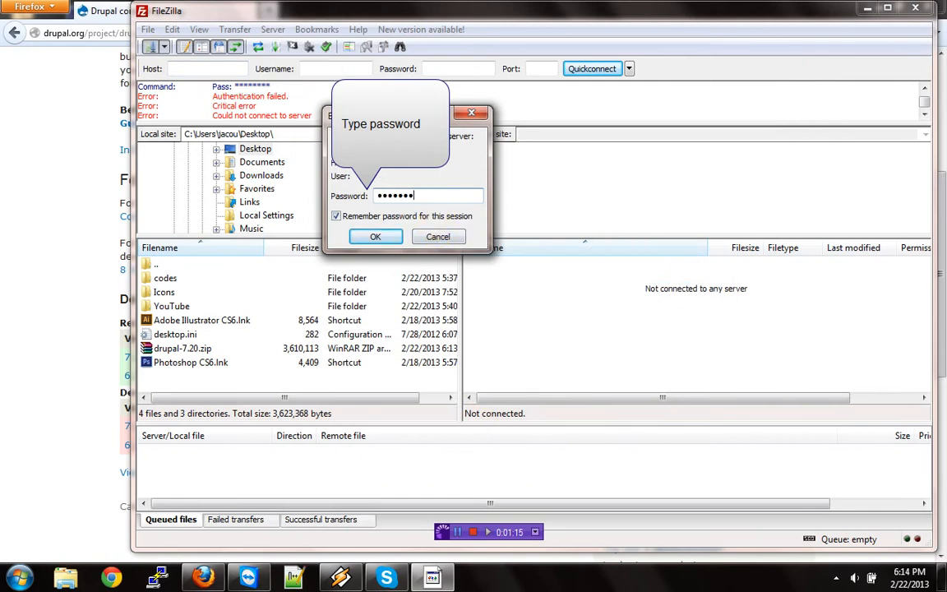
{"action": "key", "text": "Return"}
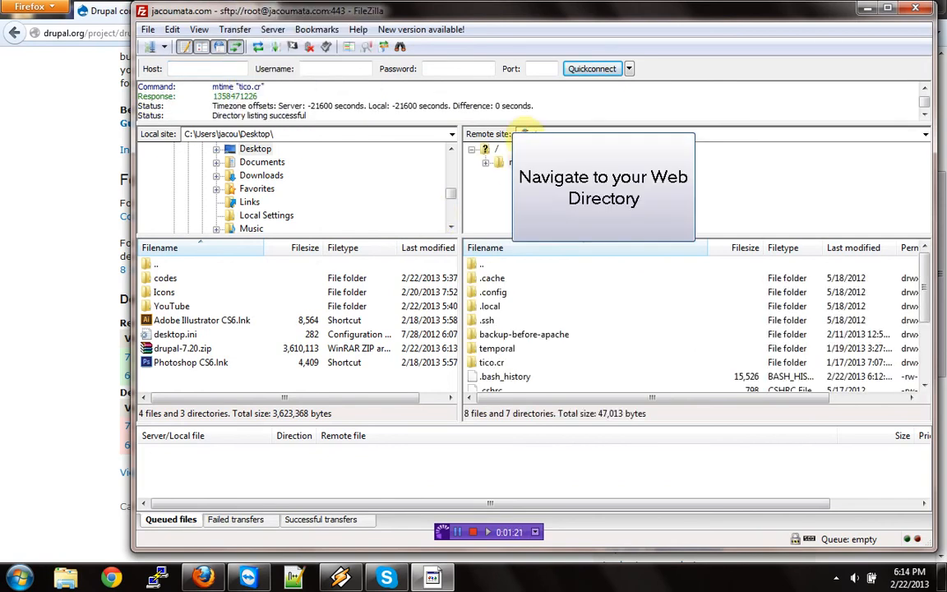
- Open the remote directory /WWW/com/jacoumata/www and upload drupal-7.20.zip to it from the local Desktop folder
{"action": "left_click_drag", "start_coordinate": [523, 132], "coordinate": [564, 127]}
{"action": "type", "text": "www"}
{"action": "key", "text": "Return"}
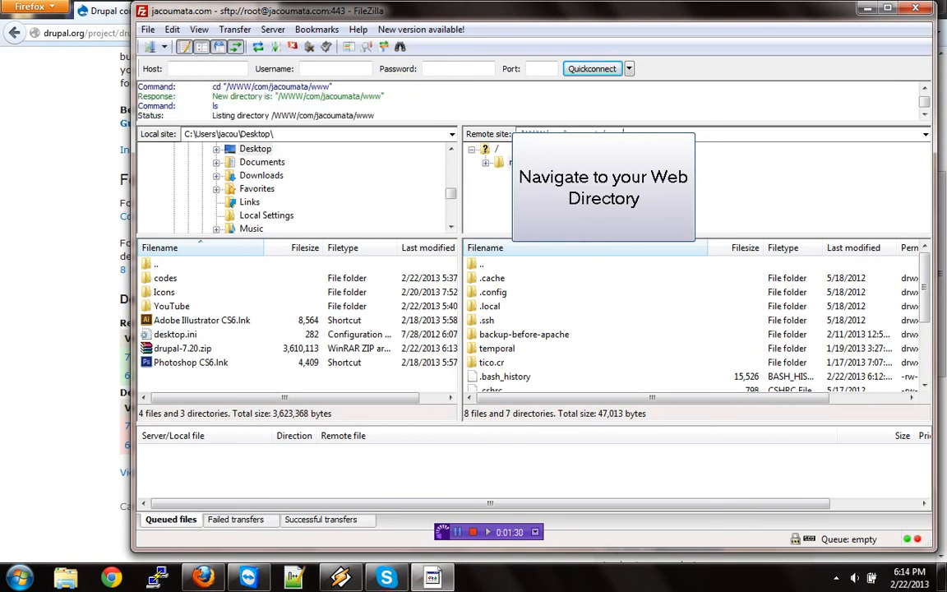
{"action": "left_click", "coordinate": [210, 351]}
{"action": "left_click_drag", "start_coordinate": [209, 352], "coordinate": [534, 391]}
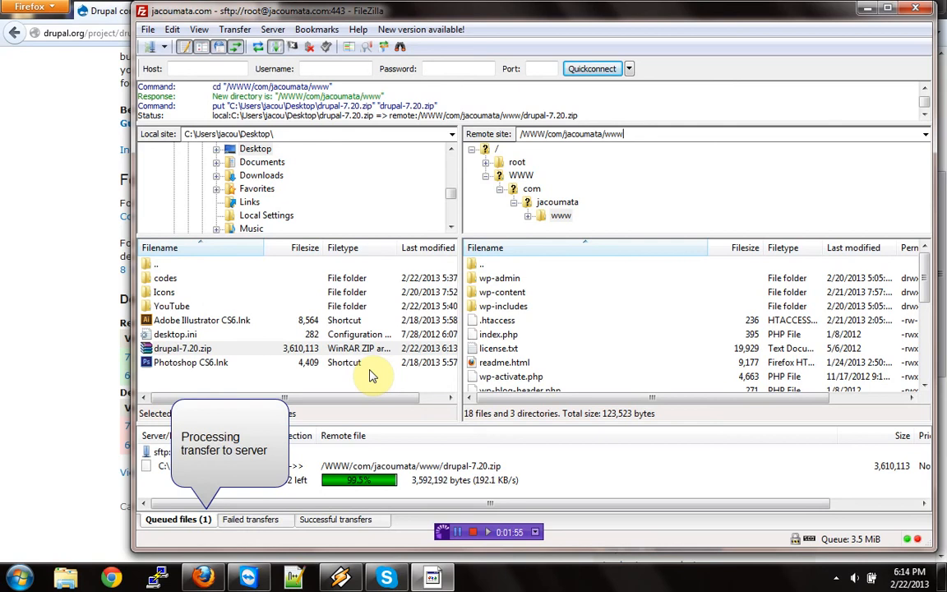
- Switch to PuTTY, open an SSH session to jacoumata.com, and log in with the SSH username and password
{"action": "left_click", "coordinate": [167, 579]}
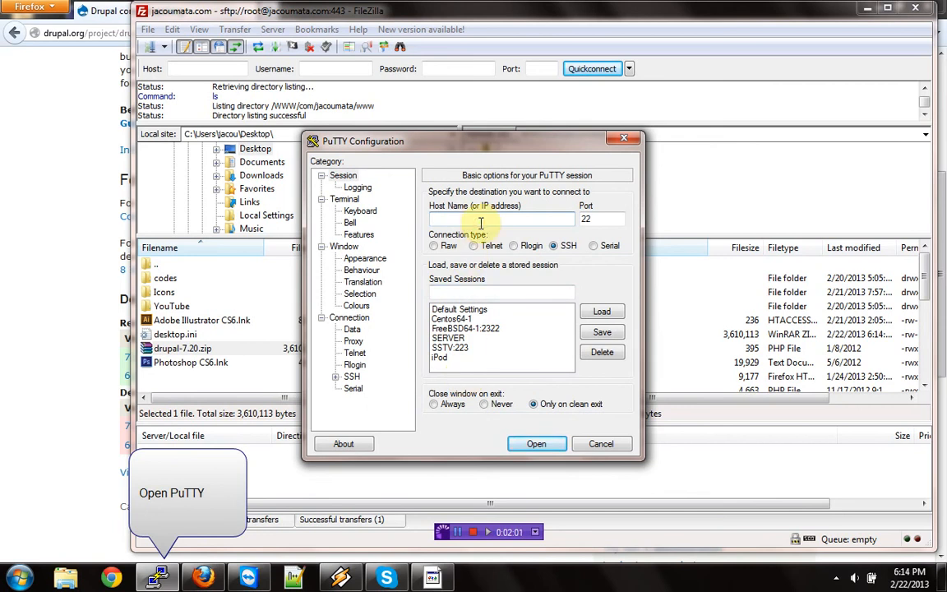
{"action": "type", "text": "jacoumata.com"}
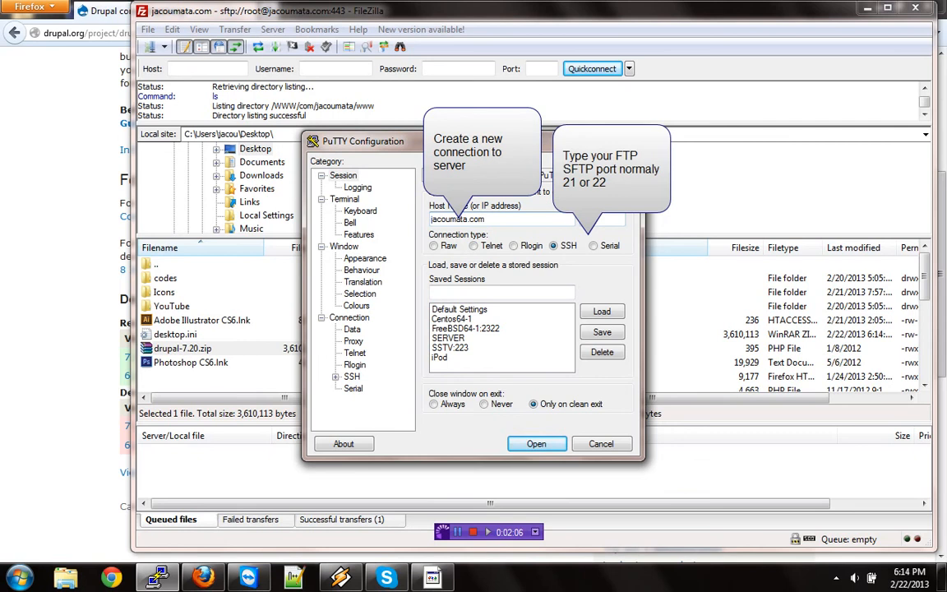
{"action": "left_click", "coordinate": [538, 440]}
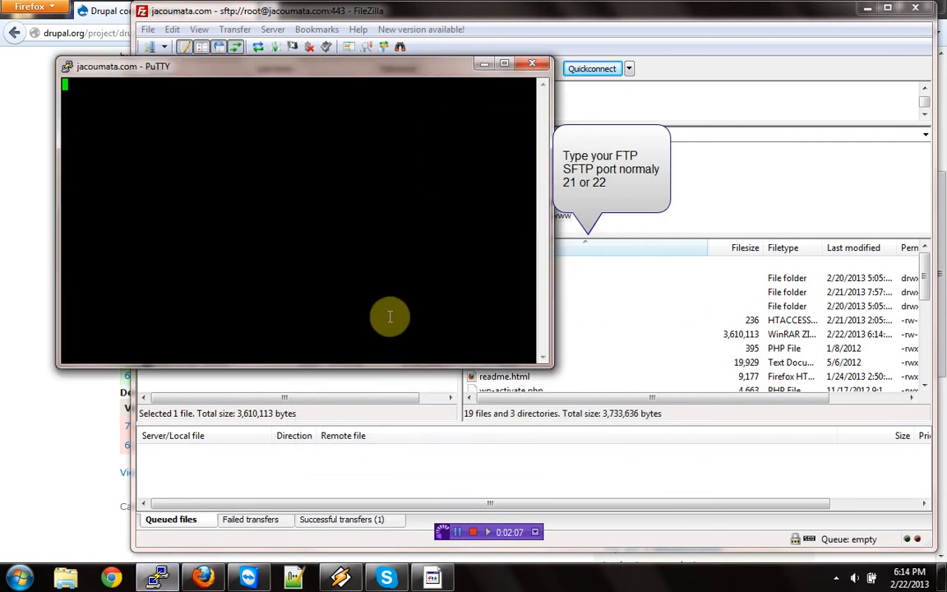
{"action": "key", "text": "Return"}
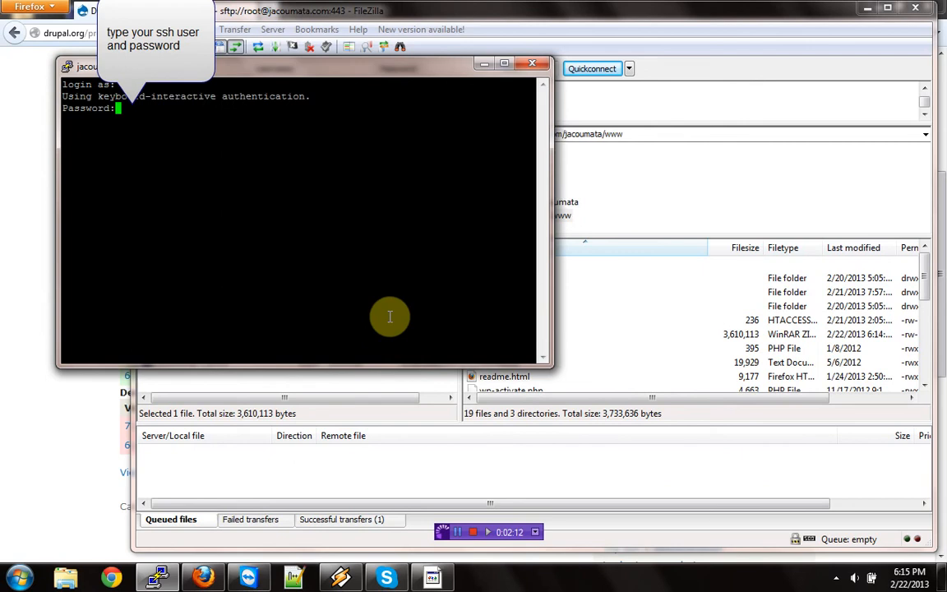
{"action": "key", "text": "Return"}
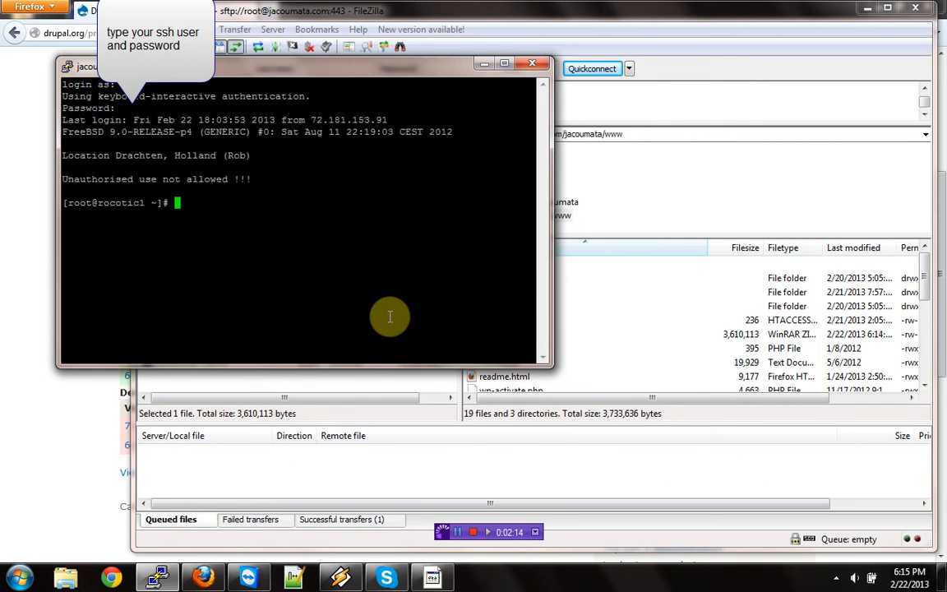
{"action": "type", "text": "mysql"}
{"action": "key", "text": "BackSpace"}
{"action": "key", "text": "BackSpace"}
{"action": "key", "text": "BackSpace"}
{"action": "key", "text": "BackSpace"}
{"action": "key", "text": "BackSpace"}
{"action": "key", "text": "BackSpace"}
{"action": "type", "text": "cd /www/jaco"}
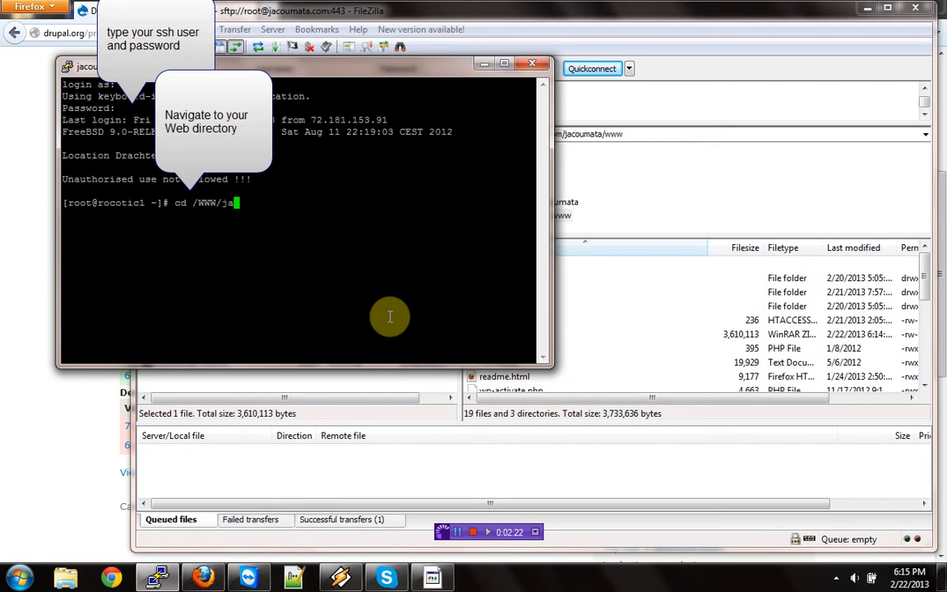
{"action": "key", "text": "BackSpace"}
{"action": "key", "text": "BackSpace"}
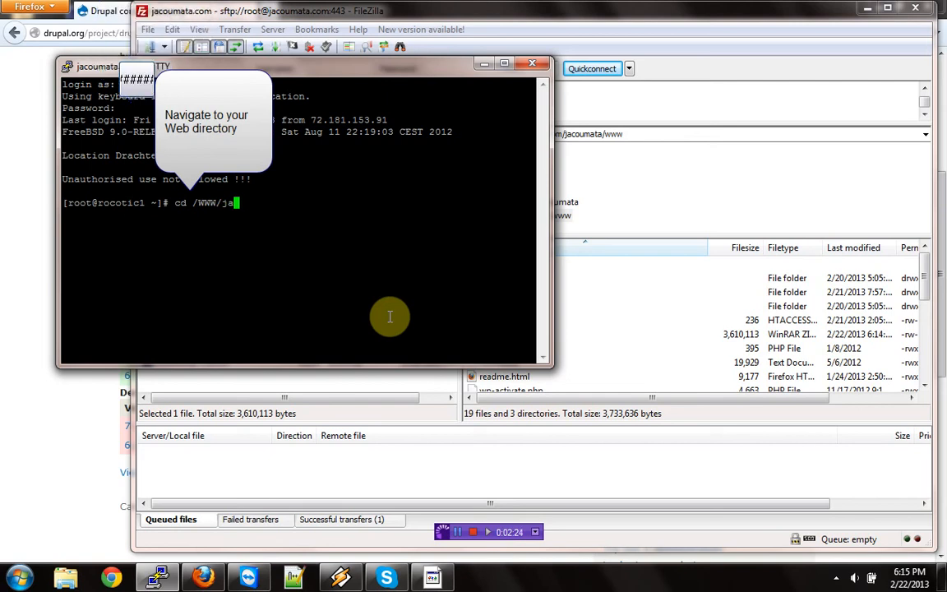
{"action": "key", "text": "BackSpace"}
{"action": "key", "text": "BackSpace"}
{"action": "type", "text": "com/jacoumata/"}
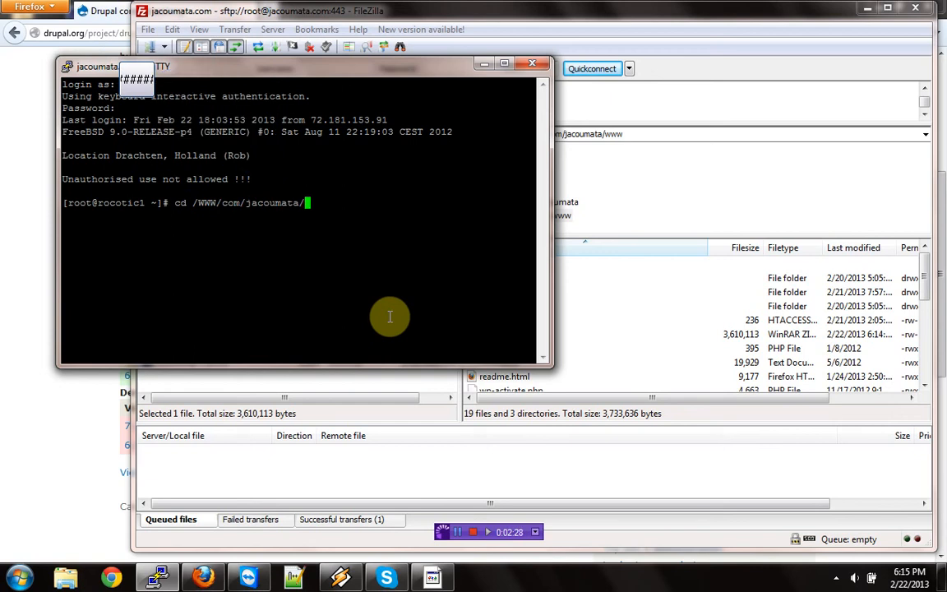
{"action": "type", "text": "www"}
{"action": "key", "text": "Return"}
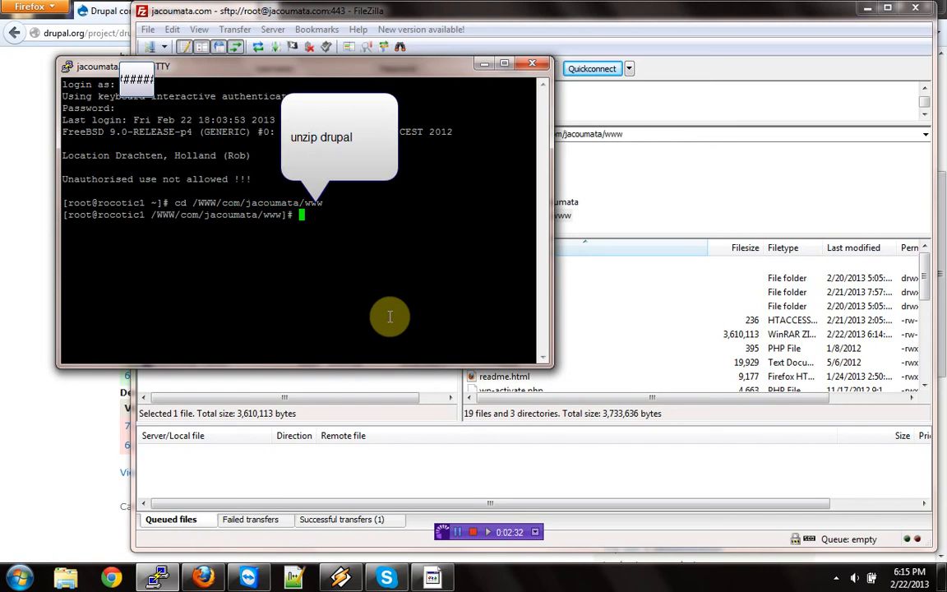
- Extract the uploaded drupal-7.20.zip archive in the web directory with the unzip command
{"action": "type", "text": "unzip d"}
{"action": "key", "text": "Tab"}
{"action": "key", "text": "Return"}
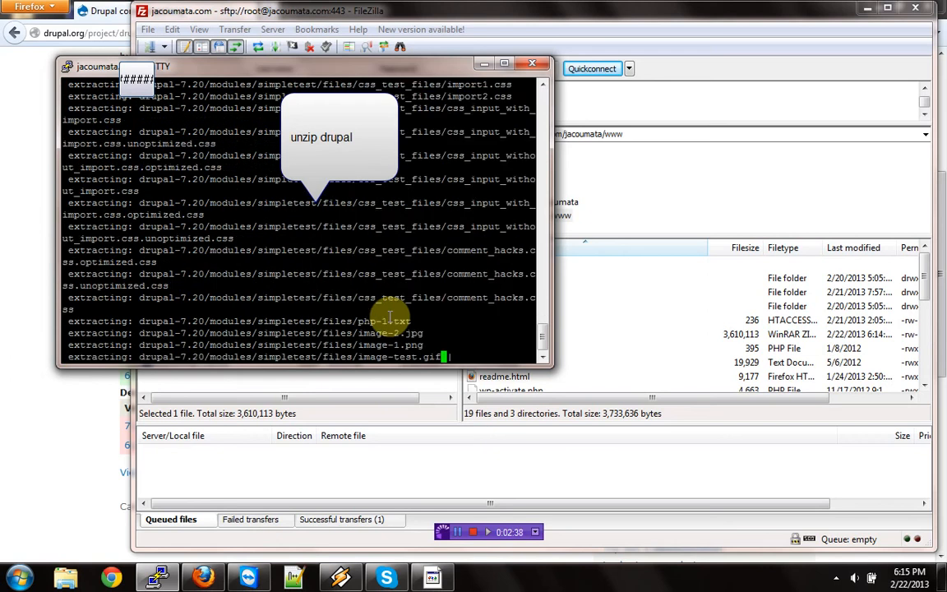
- Rename the extracted drupal-7.20 directory to drupal720test0 with the mv command
{"action": "type", "text": "mv drupal-7.20 drupaltest"}
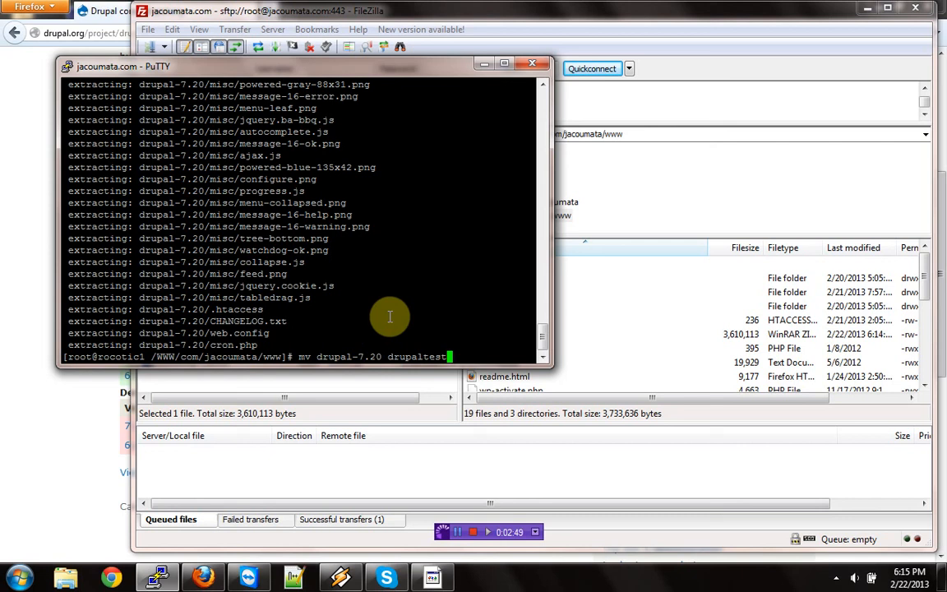
{"action": "key", "text": "BackSpace"}
{"action": "key", "text": "BackSpace"}
{"action": "key", "text": "BackSpace"}
{"action": "key", "text": "BackSpace"}
{"action": "type", "text": "720test0"}
{"action": "key", "text": "Return"}
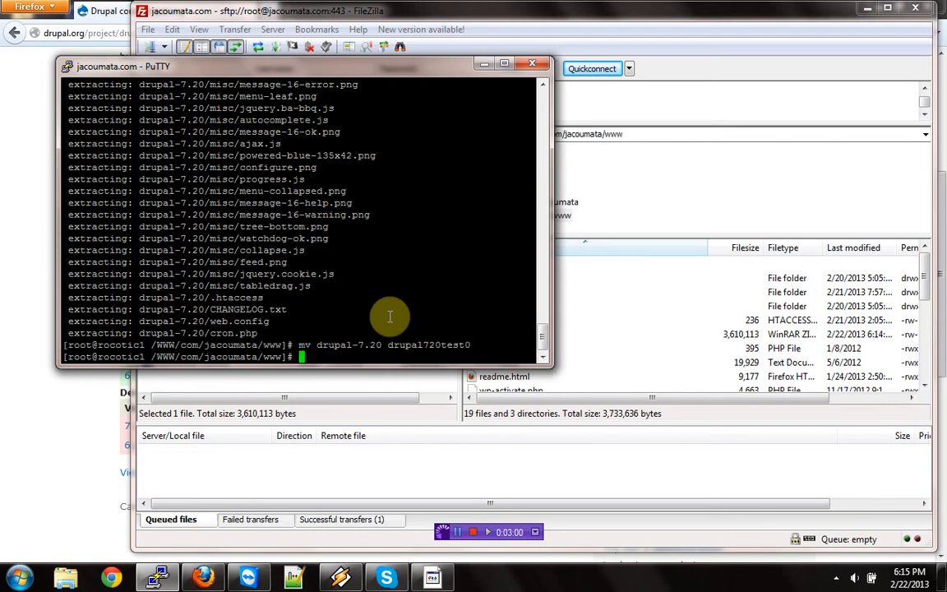
- Delete drupal-7.20.zip from the server's web directory with the rm command
{"action": "type", "text": "rm dr"}
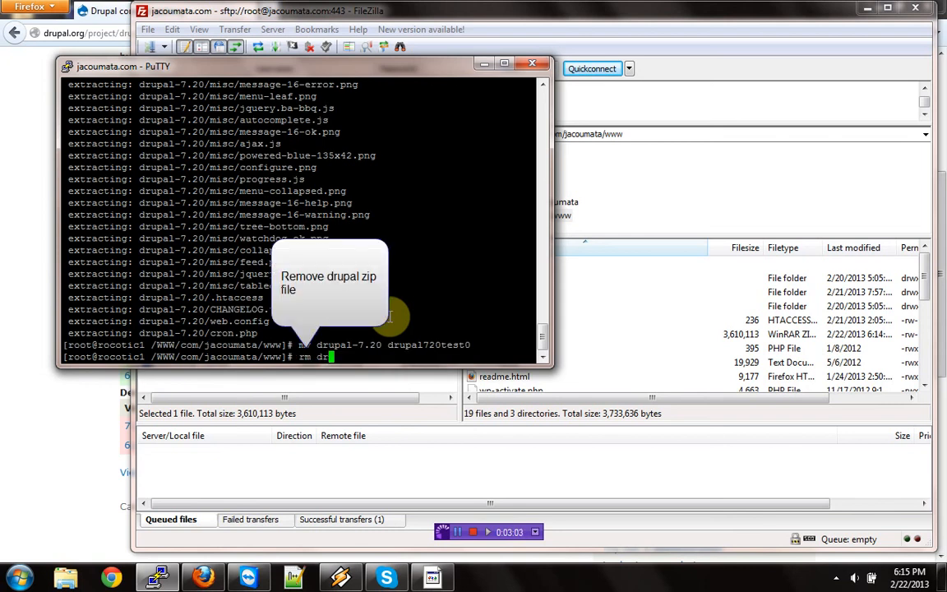
{"action": "key", "text": "Tab"}
{"action": "key", "text": "Tab"}
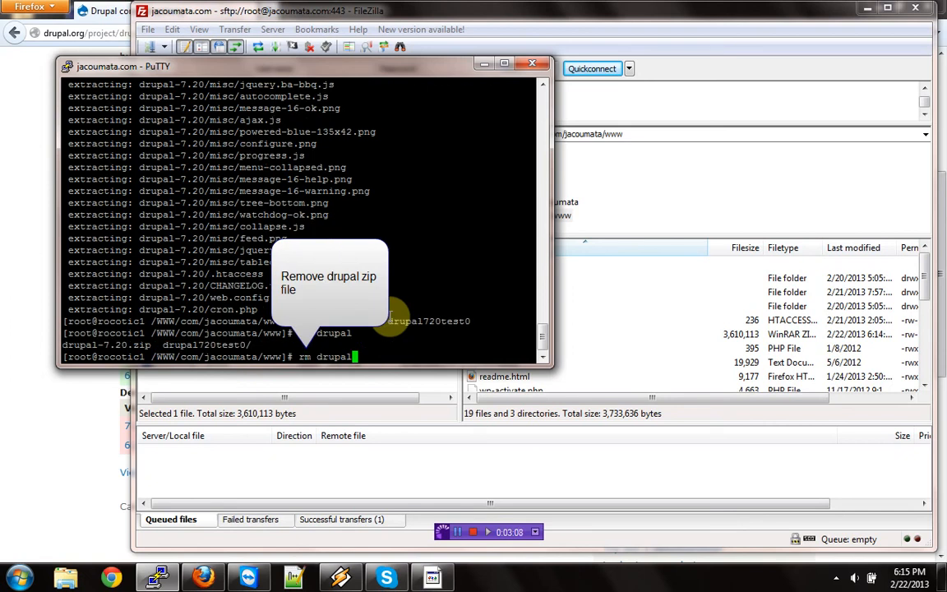
{"action": "type", "text": "-"}
{"action": "key", "text": "Tab"}
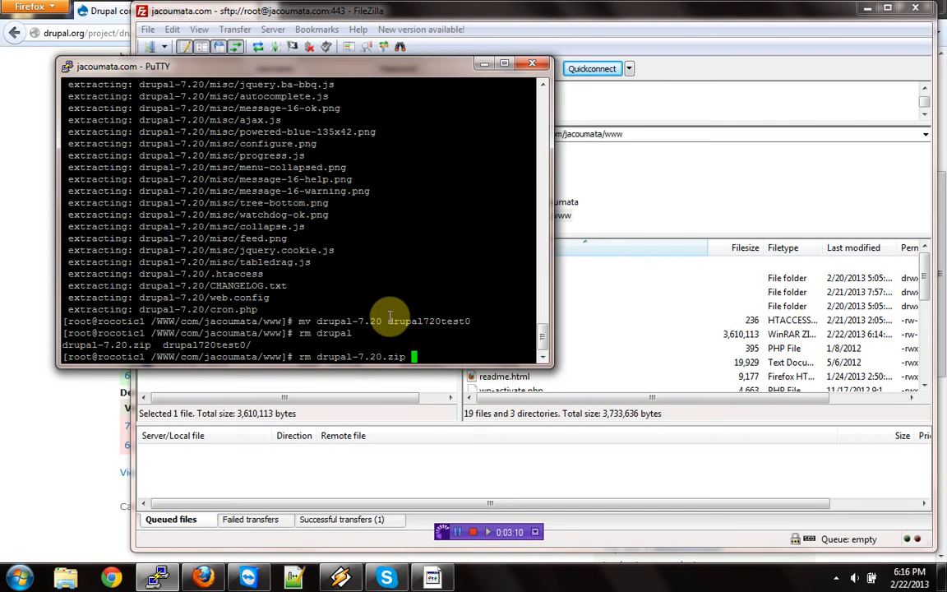
{"action": "key", "text": "Return"}
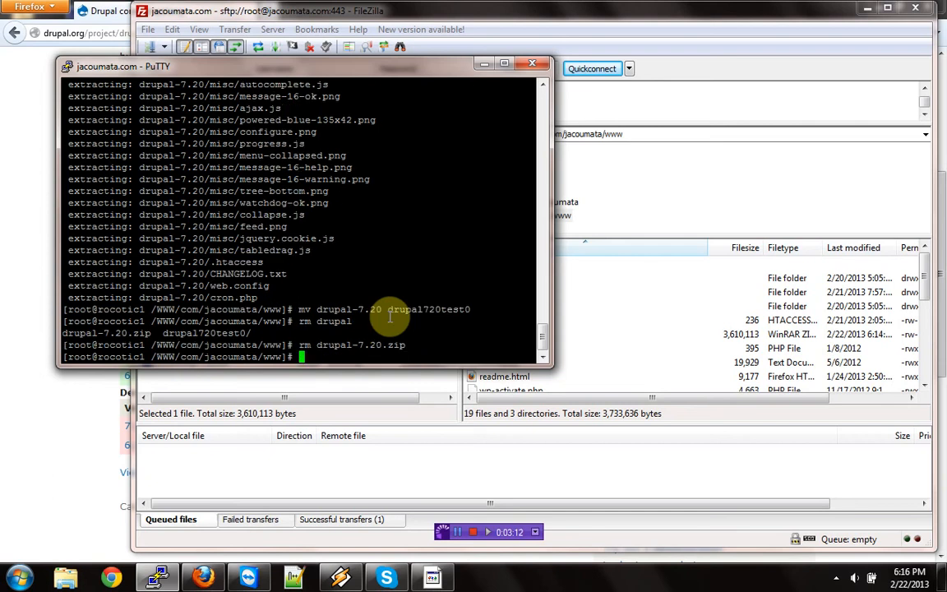
- Minimize the terminal, switch to Firefox and open jacoumata.com/drupal720test0 to start the Drupal installer
{"action": "left_click", "coordinate": [481, 65]}
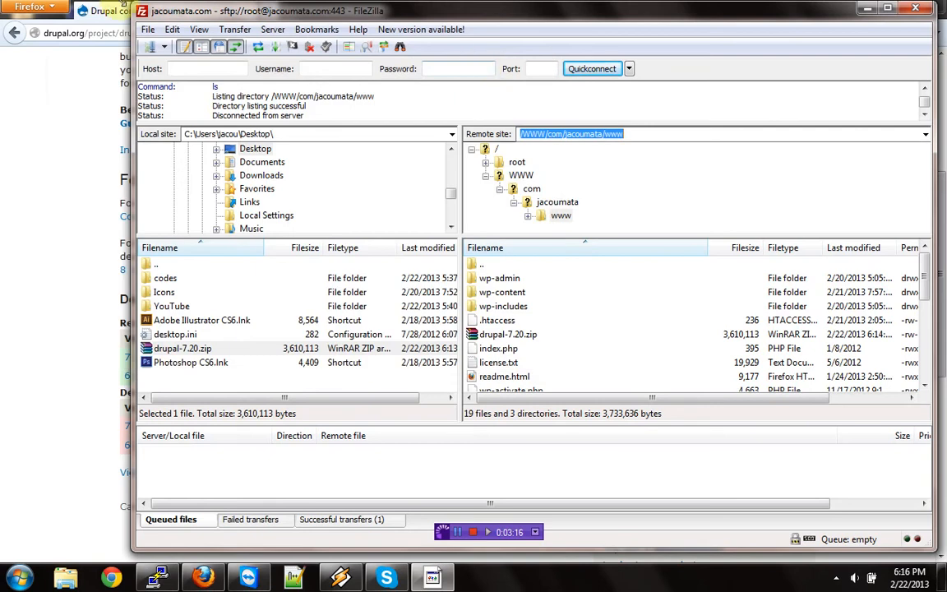
{"action": "left_click", "coordinate": [104, 10]}
{"action": "left_click", "coordinate": [187, 33]}
{"action": "type", "text": "jacoumata.com/"}
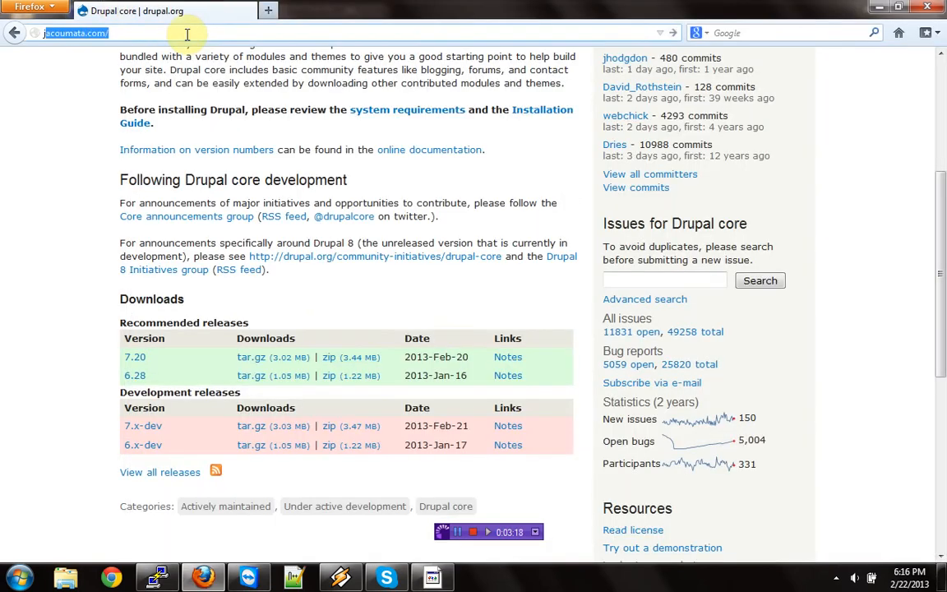
{"action": "type", "text": "dru"}
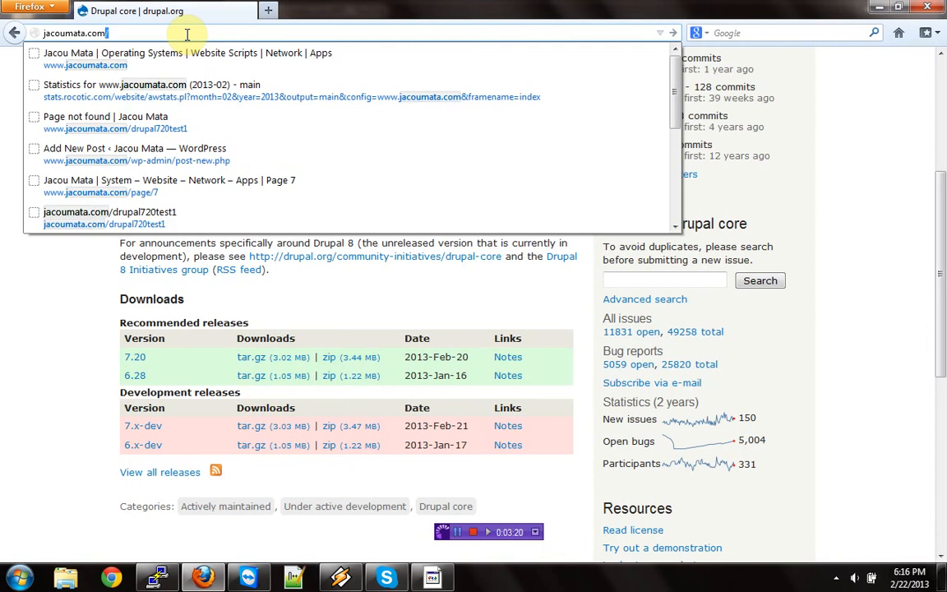
{"action": "type", "text": "pal"}
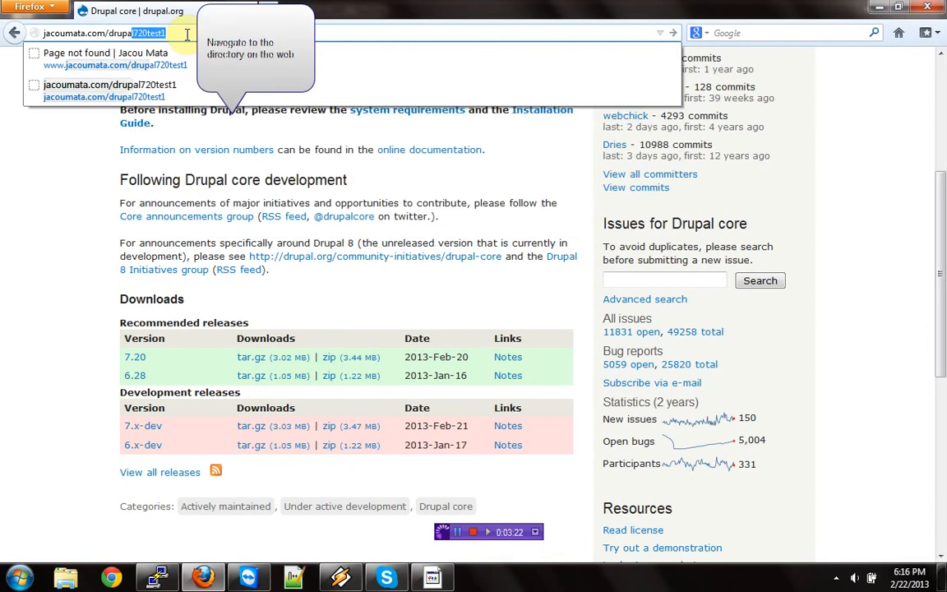
{"action": "type", "text": "720test0"}
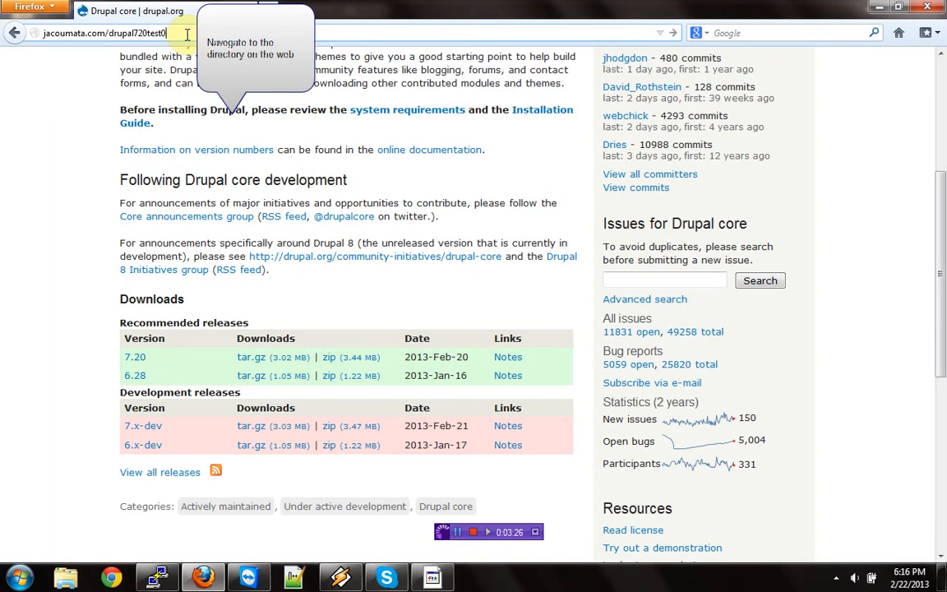
{"action": "key", "text": "Return"}
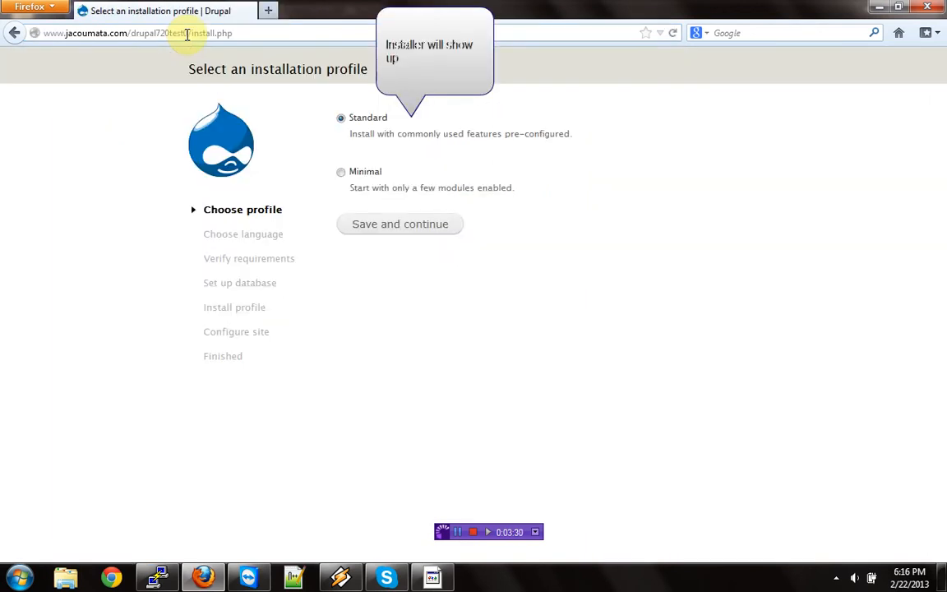
- Continue the installer with the Standard profile and built-in English, and review the file system and settings file requirement errors
{"action": "left_click", "coordinate": [363, 222]}
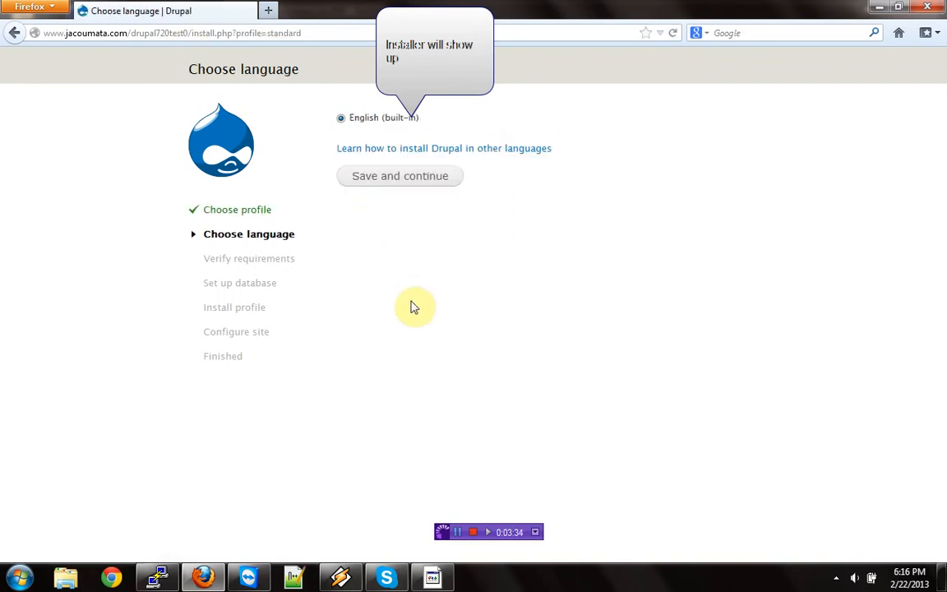
{"action": "left_click", "coordinate": [400, 179]}
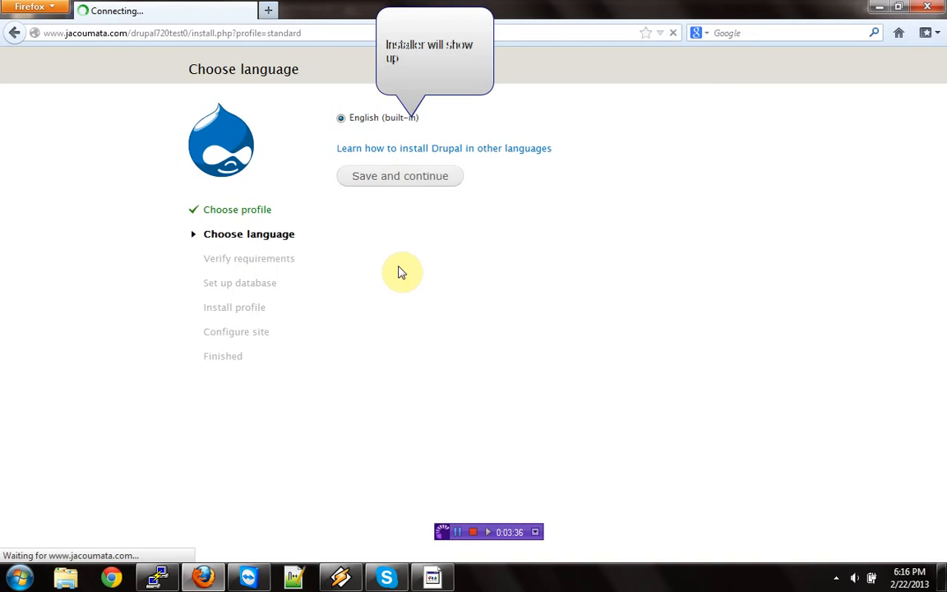
{"action": "left_click_drag", "start_coordinate": [352, 272], "coordinate": [577, 359]}
{"action": "left_click_drag", "start_coordinate": [358, 406], "coordinate": [370, 406]}
{"action": "left_click_drag", "start_coordinate": [485, 432], "coordinate": [613, 457]}
{"action": "left_click", "coordinate": [613, 457]}
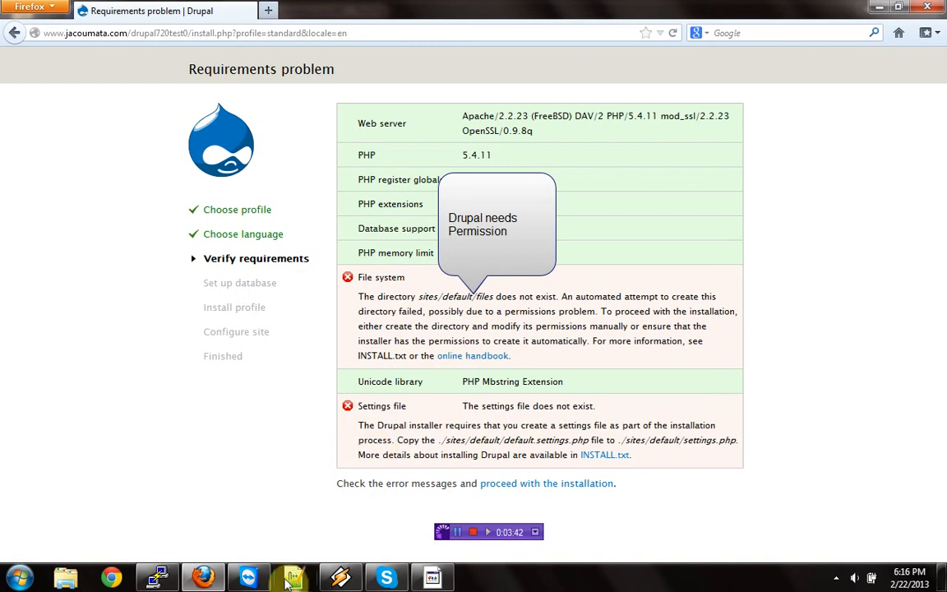
- In PuTTY, recursively change the ownership of drupal720test0/ to www:www with chown, and reload the installer page in Firefox
{"action": "left_click", "coordinate": [156, 578]}
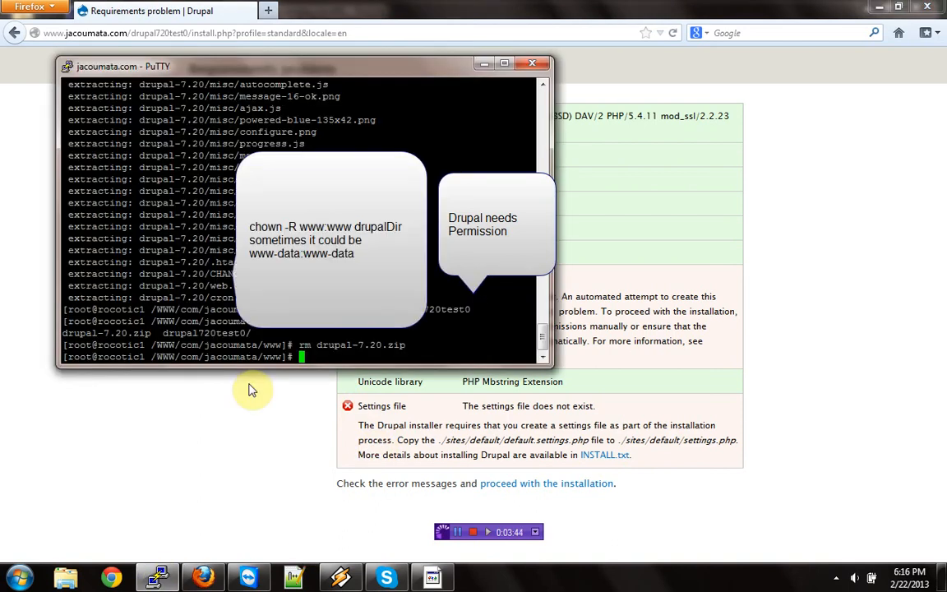
{"action": "type", "text": "chown -"}
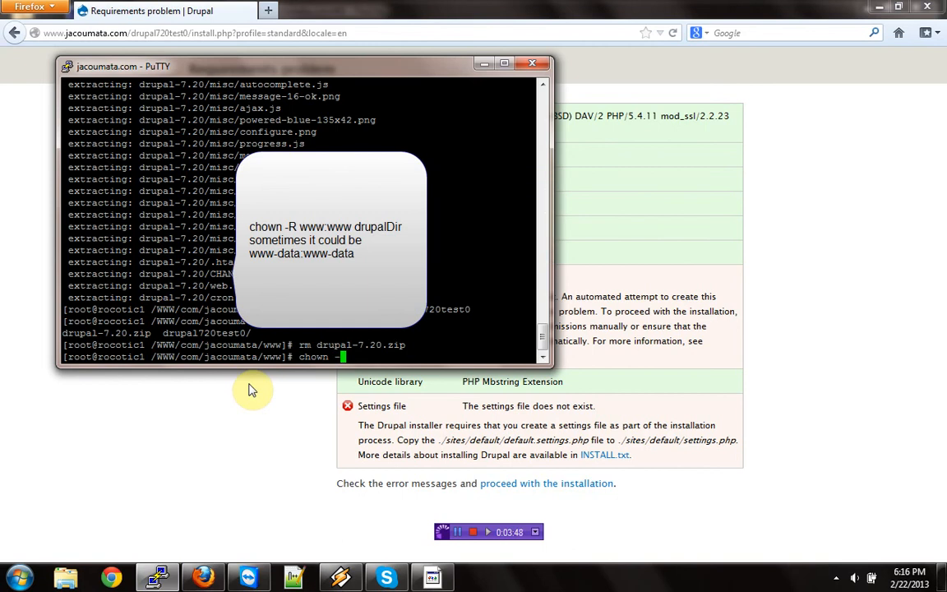
{"action": "type", "text": "R www:www "}
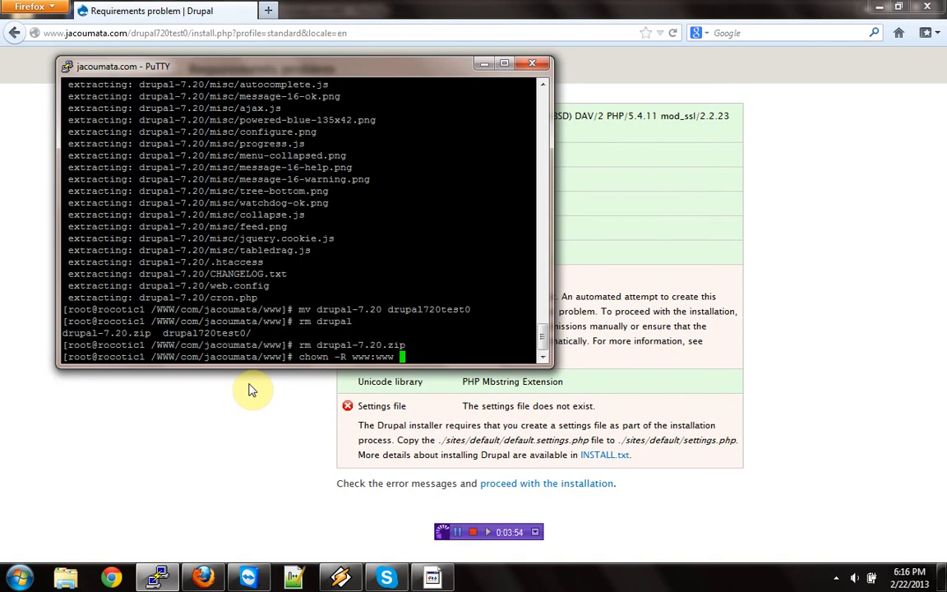
{"action": "type", "text": "drupal720test0/"}
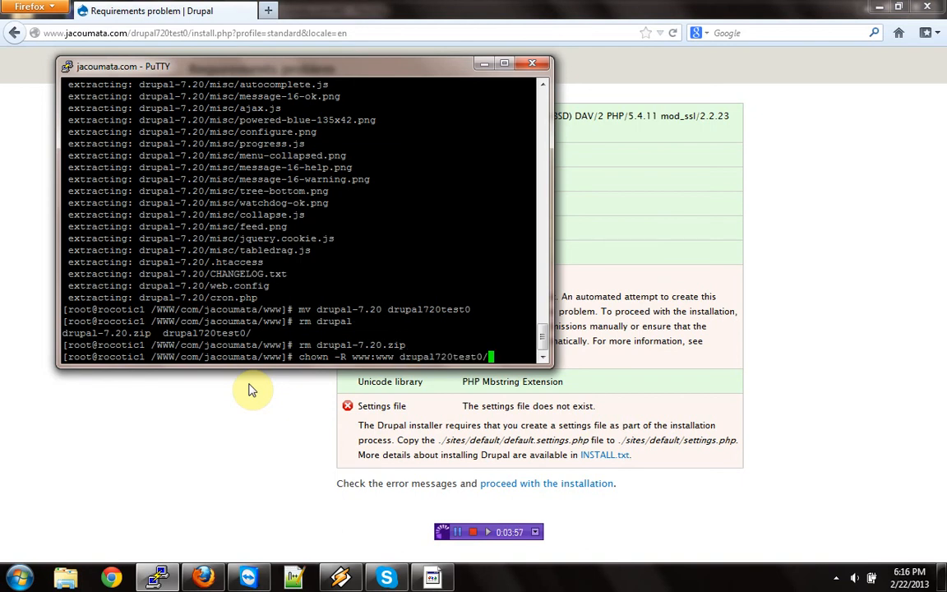
{"action": "key", "text": "Return"}
{"action": "left_click", "coordinate": [250, 384]}
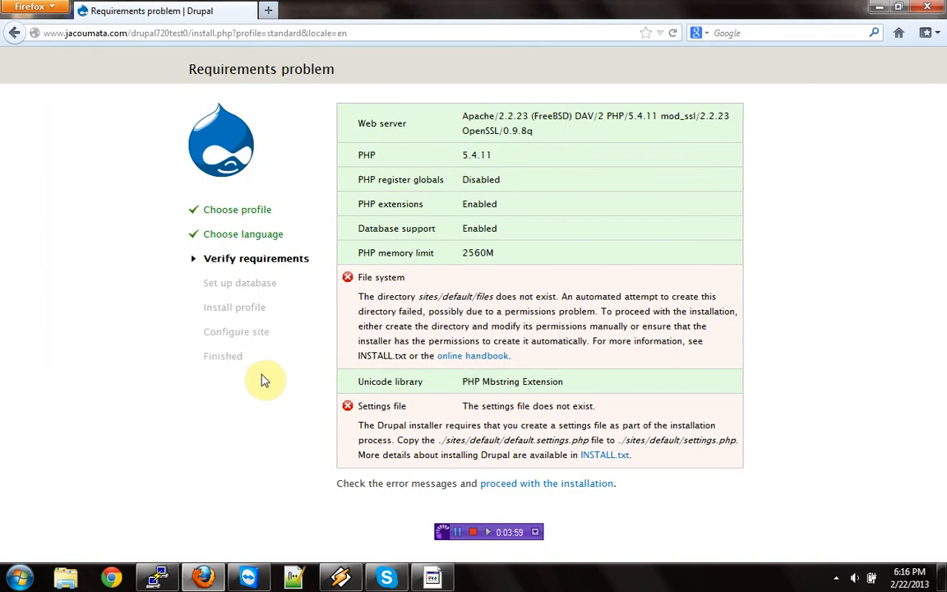
{"action": "left_click", "coordinate": [675, 35]}
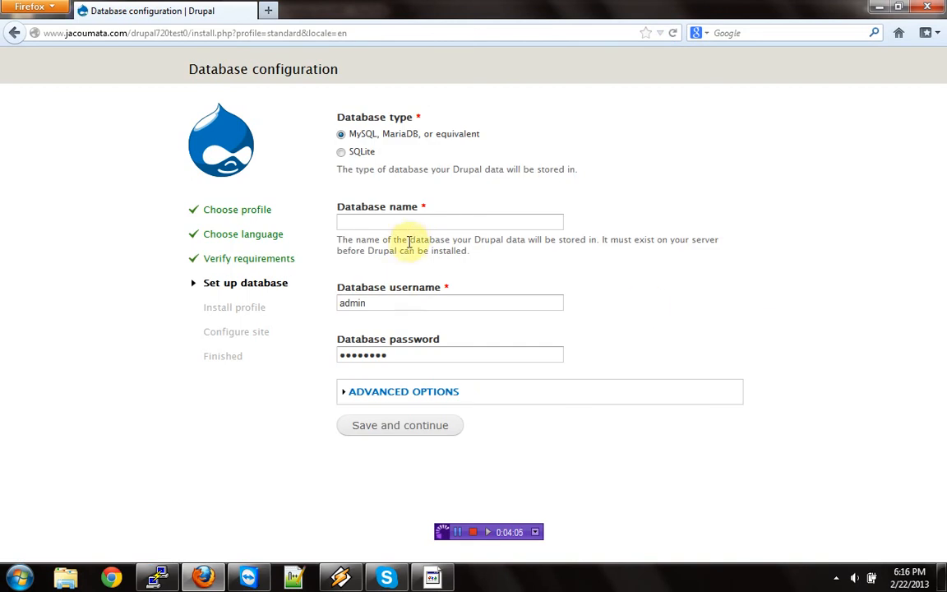
{"action": "left_click", "coordinate": [431, 576]}
{"action": "left_click", "coordinate": [433, 576]}
{"action": "left_click", "coordinate": [289, 574]}
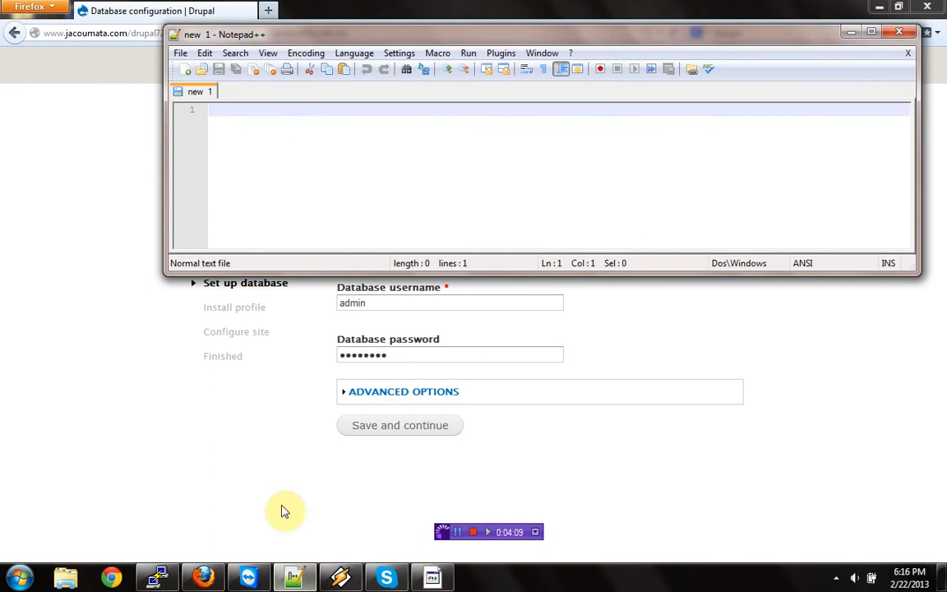
{"action": "left_click", "coordinate": [900, 34]}
- Open the "003 - Install Drupal 7.20 SSH into Server and create MySQL Database" text file from the YouTube folder in Notepad++ and highlight its database name
{"action": "left_click", "coordinate": [880, 7]}
{"action": "left_click", "coordinate": [205, 66]}
{"action": "left_click_drag", "start_coordinate": [240, 74], "coordinate": [255, 63]}
{"action": "left_click", "coordinate": [78, 205]}
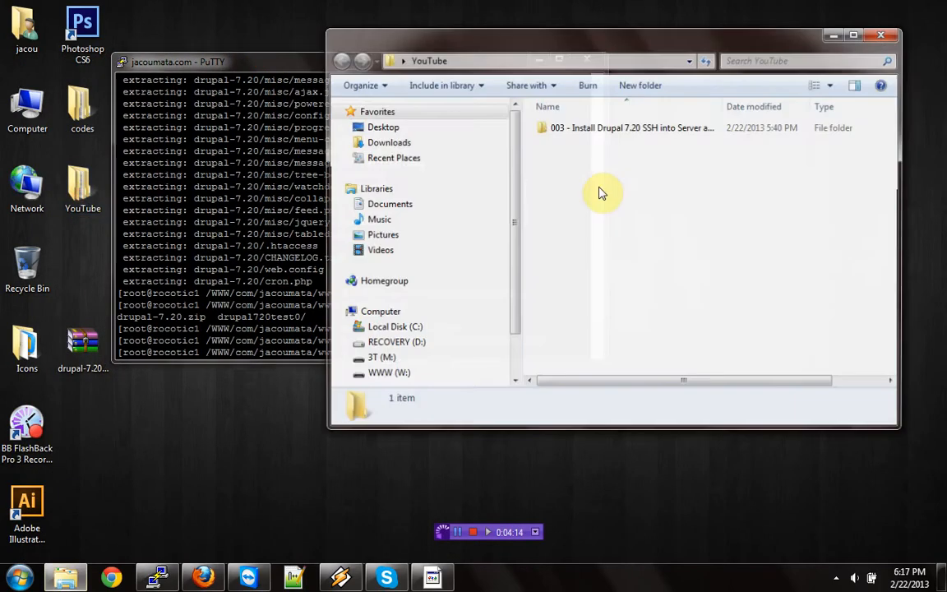
{"action": "double_click", "coordinate": [598, 128]}
{"action": "right_click", "coordinate": [598, 131]}
{"action": "left_click", "coordinate": [639, 188]}
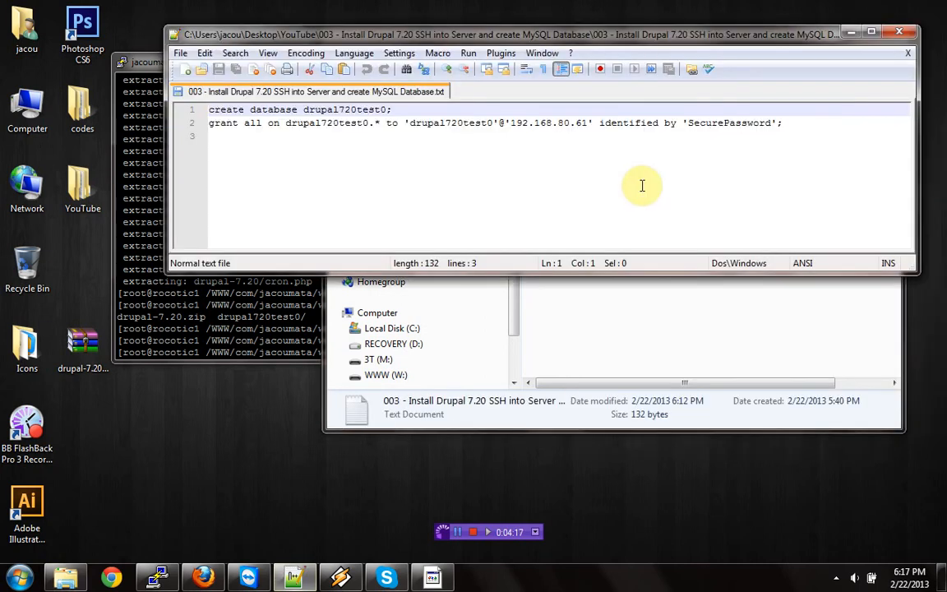
{"action": "left_click_drag", "start_coordinate": [387, 110], "coordinate": [302, 109]}
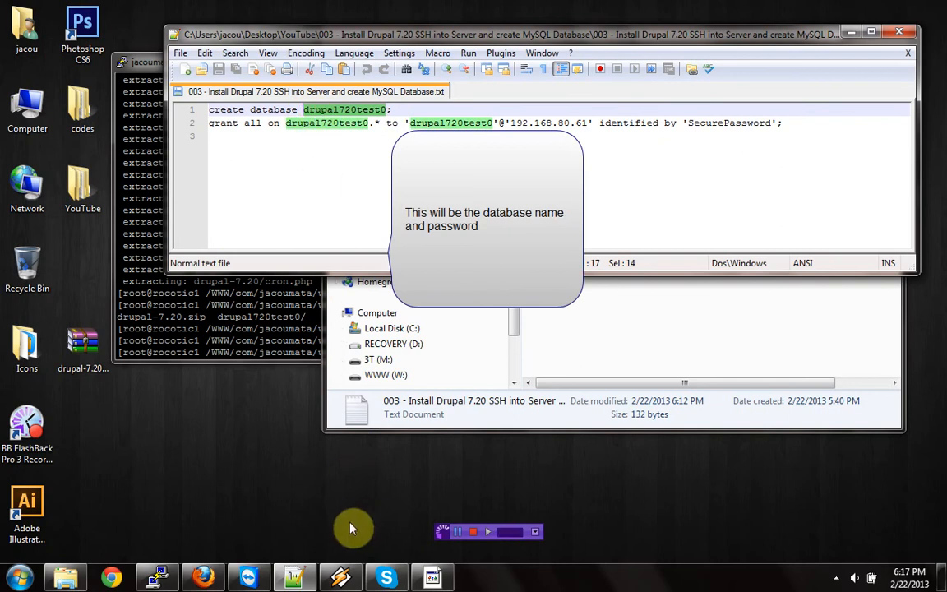
{"action": "left_click", "coordinate": [295, 356]}
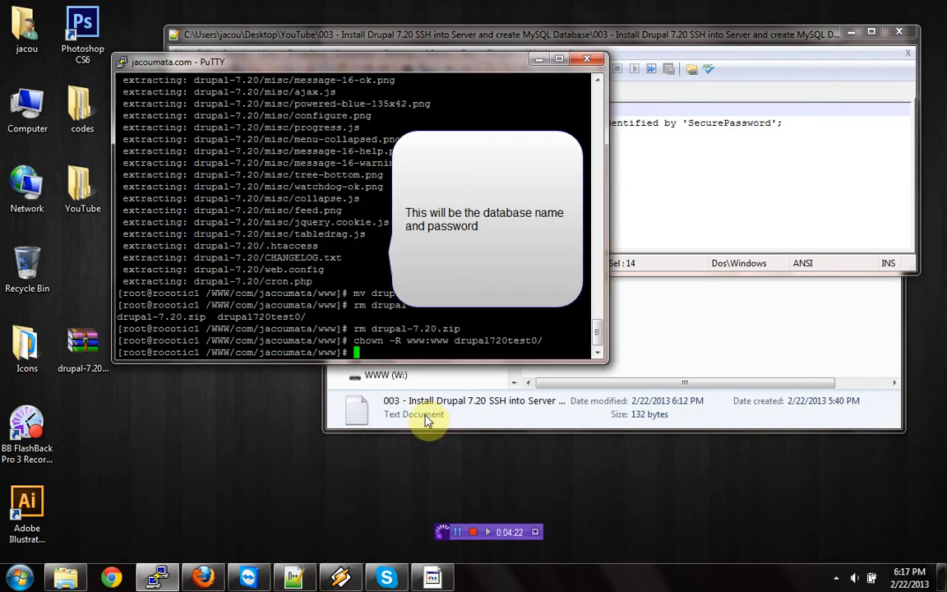
{"action": "left_click", "coordinate": [616, 33]}
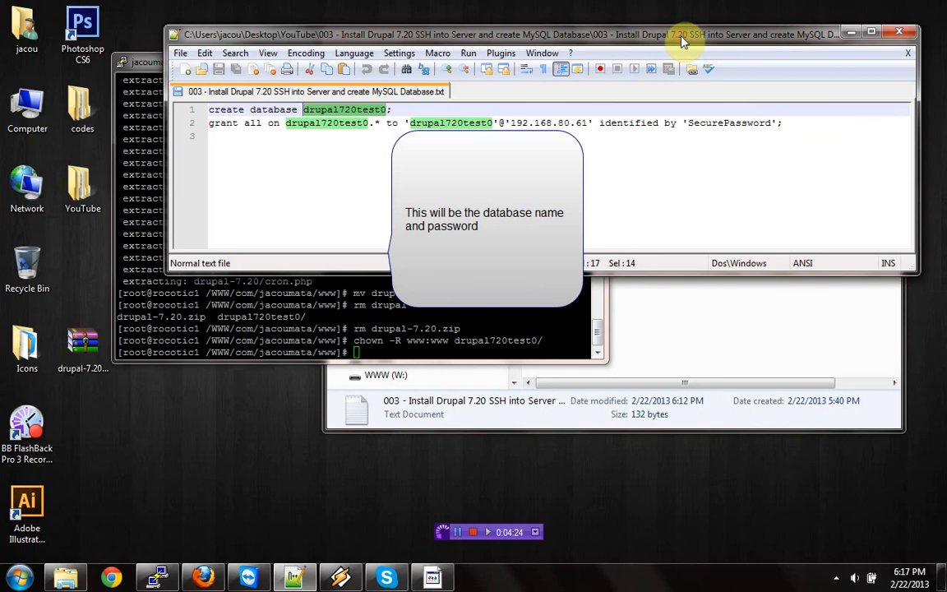
- In the PuTTY terminal, log in to MySQL with mysql -u root -p and enter the MySQL password
{"action": "left_click", "coordinate": [333, 356]}
{"action": "type", "text": "mysql "}
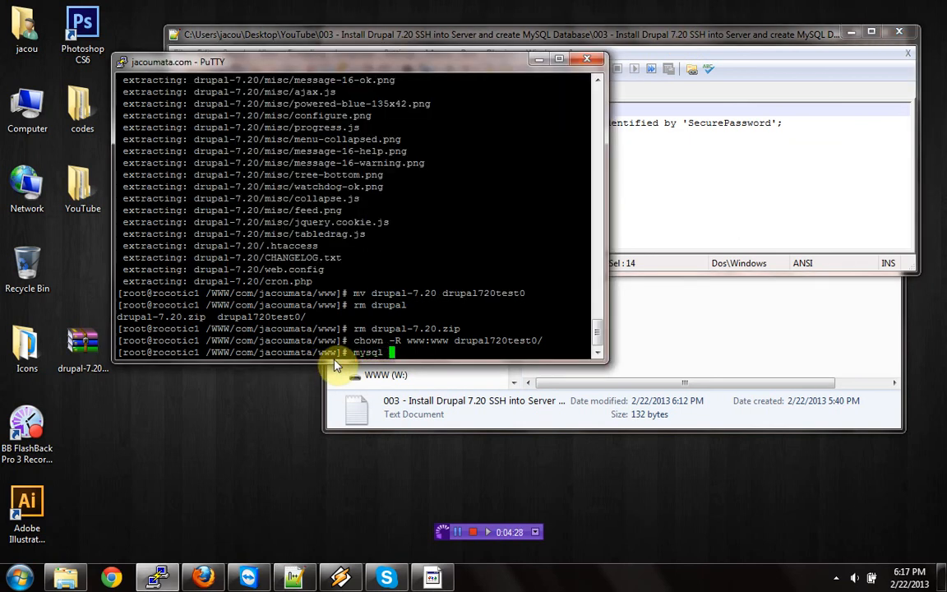
{"action": "type", "text": "-"}
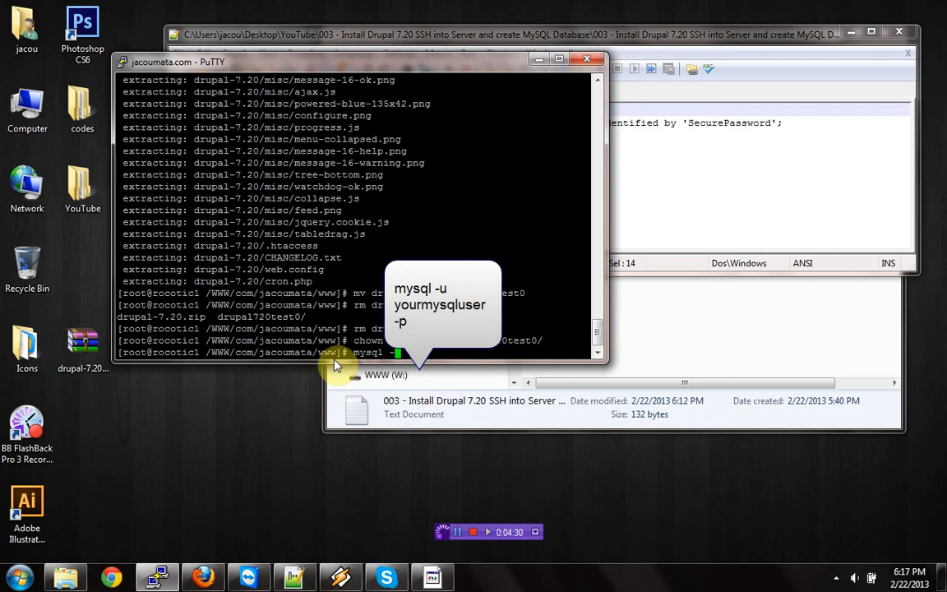
{"action": "type", "text": "u root -p"}
{"action": "key", "text": "Return"}
{"action": "key", "text": "Return"}
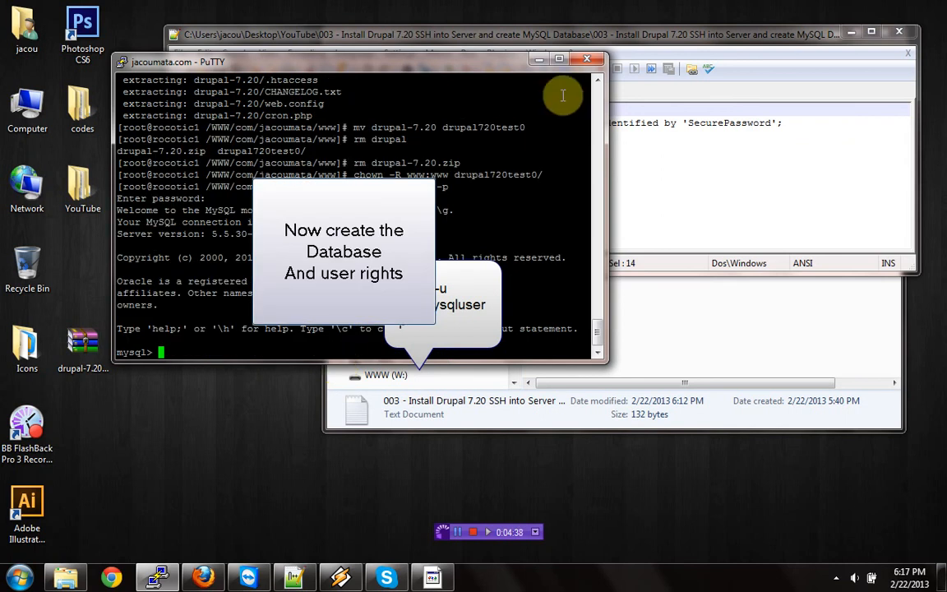
- Create the MySQL database drupal720test0 with the create database statement copied from the notes, and copy the grant statement
{"action": "left_click_drag", "start_coordinate": [495, 63], "coordinate": [475, 178]}
{"action": "left_click_drag", "start_coordinate": [393, 110], "coordinate": [197, 113]}
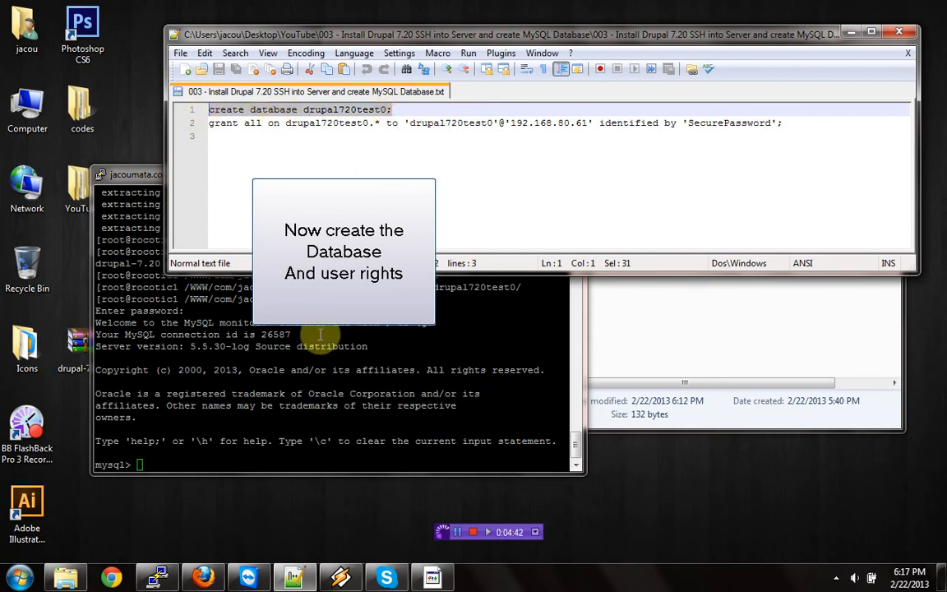
{"action": "right_click", "coordinate": [162, 461]}
{"action": "left_click", "coordinate": [177, 237]}
{"action": "left_click", "coordinate": [796, 121]}
{"action": "left_click_drag", "start_coordinate": [796, 122], "coordinate": [159, 127]}
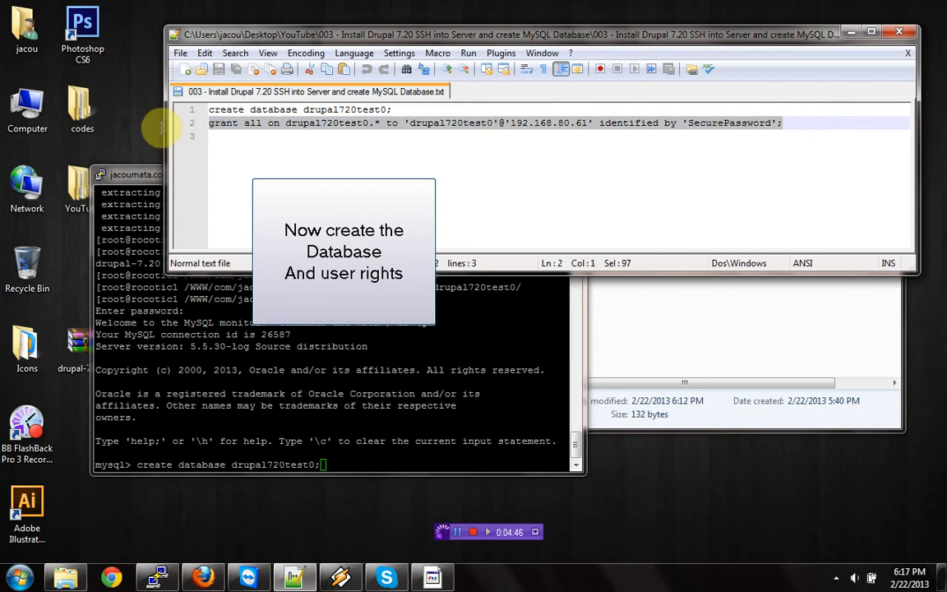
{"action": "left_click", "coordinate": [323, 464]}
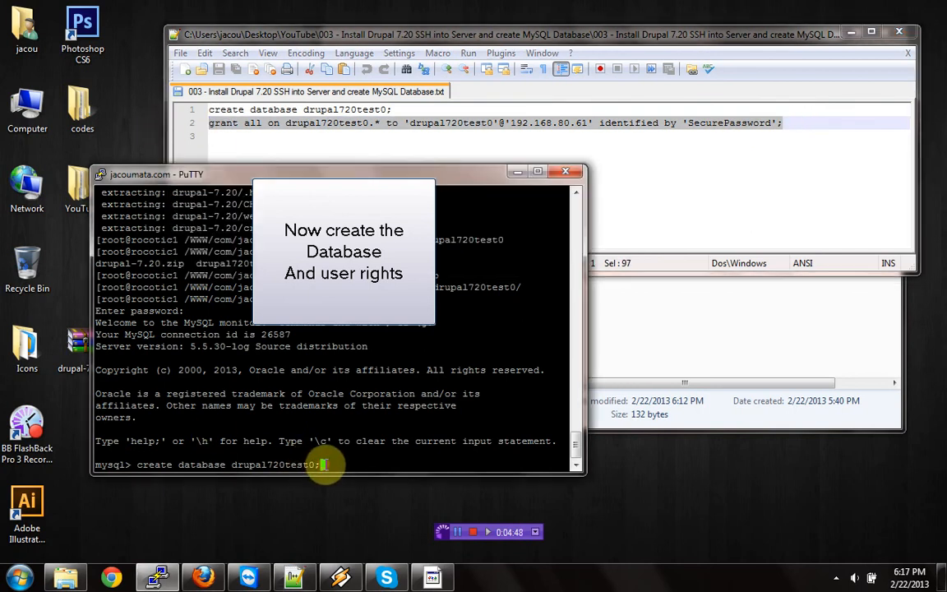
{"action": "key", "text": "Return"}
- Run the copied statement granting all on drupal720test0.* to 'drupal720test0'@'192.168.80.61', identified by the database password
{"action": "right_click", "coordinate": [140, 462]}
{"action": "left_click", "coordinate": [182, 238]}
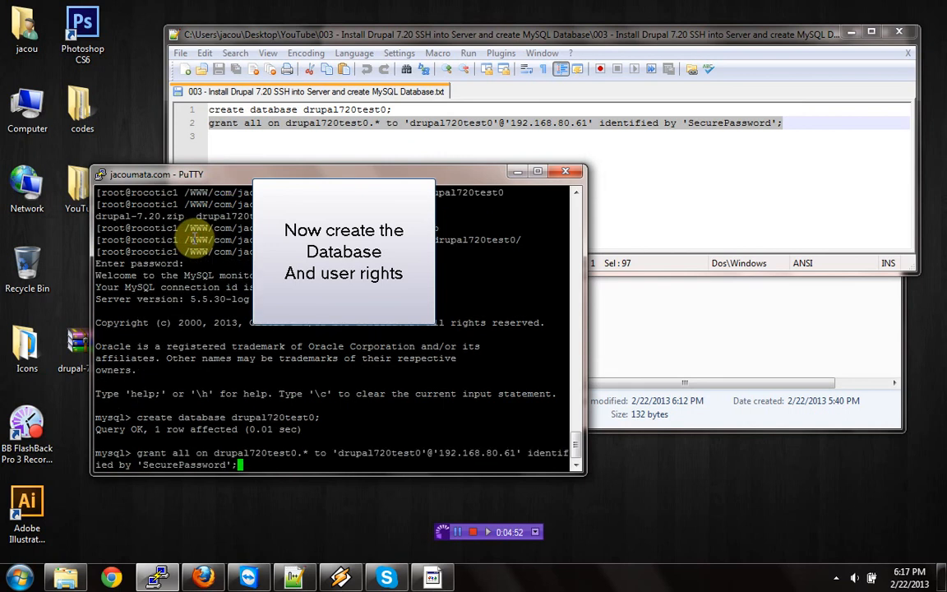
{"action": "key", "text": "Return"}
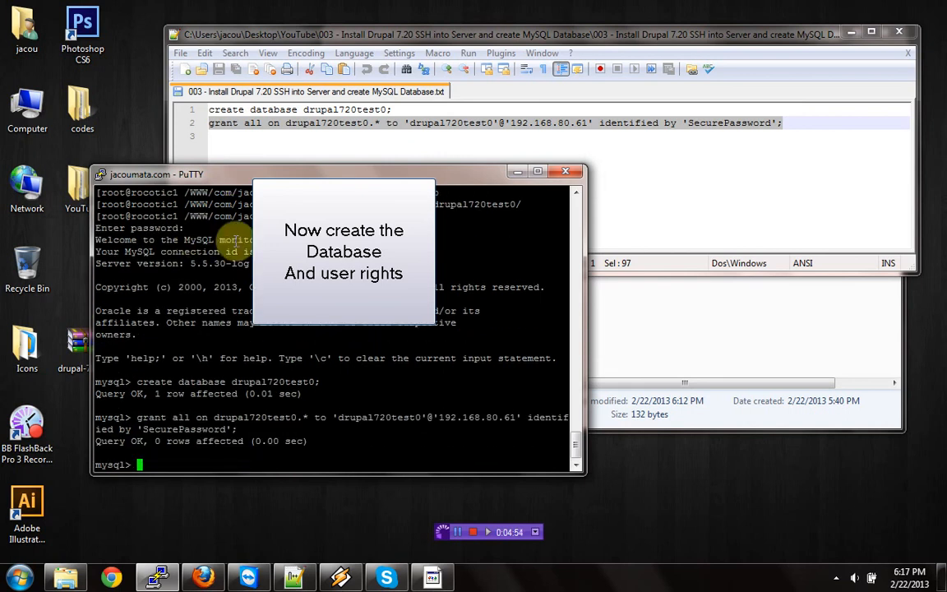
- Copy the database name from the notes and set the installer's database name and database username to drupal720test0 in Firefox
{"action": "left_click", "coordinate": [380, 109]}
{"action": "left_click_drag", "start_coordinate": [380, 109], "coordinate": [306, 111]}
{"action": "key", "text": "ctrl+c"}
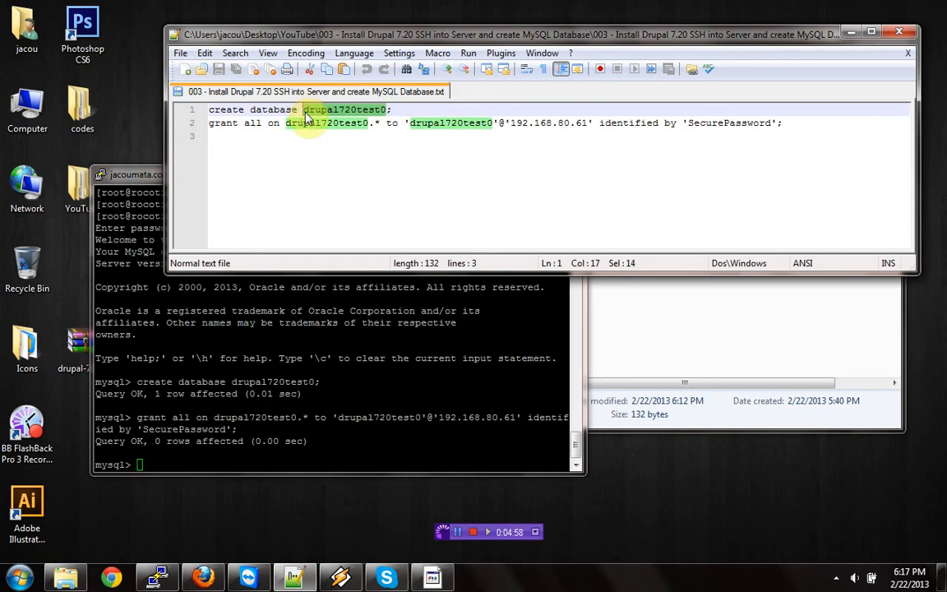
{"action": "left_click", "coordinate": [202, 575]}
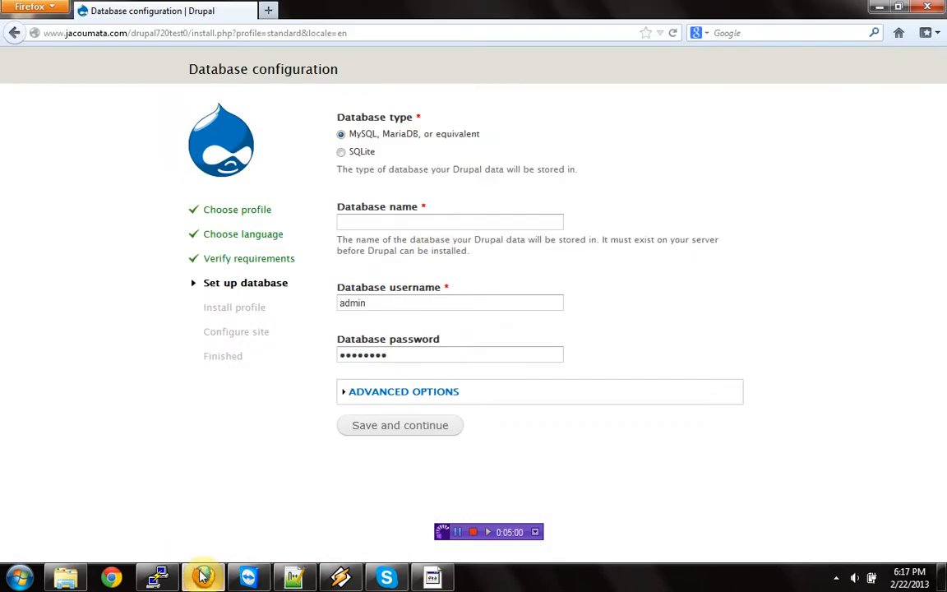
{"action": "key", "text": "ctrl+v"}
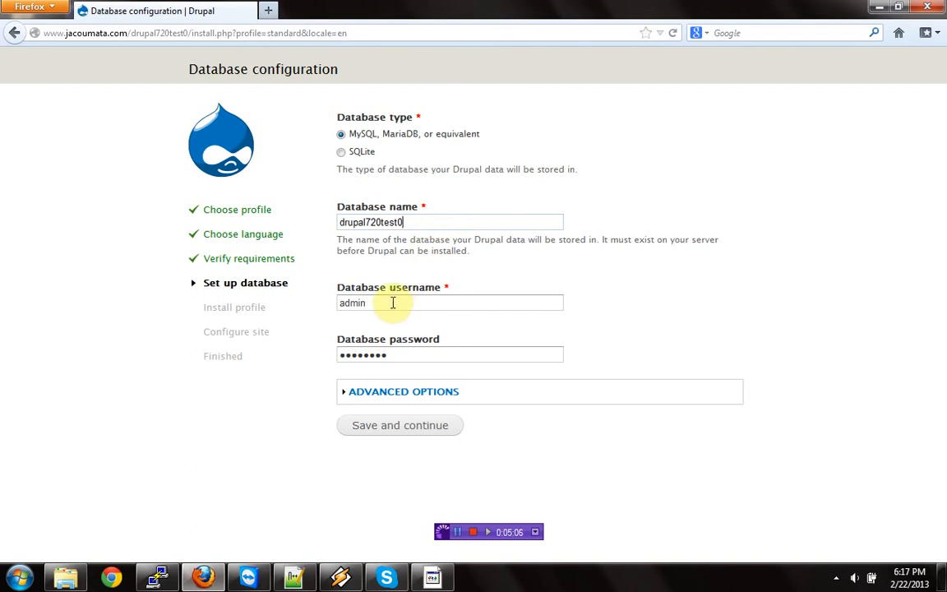
{"action": "left_click_drag", "start_coordinate": [393, 302], "coordinate": [328, 300]}
{"action": "key", "text": "ctrl+v"}
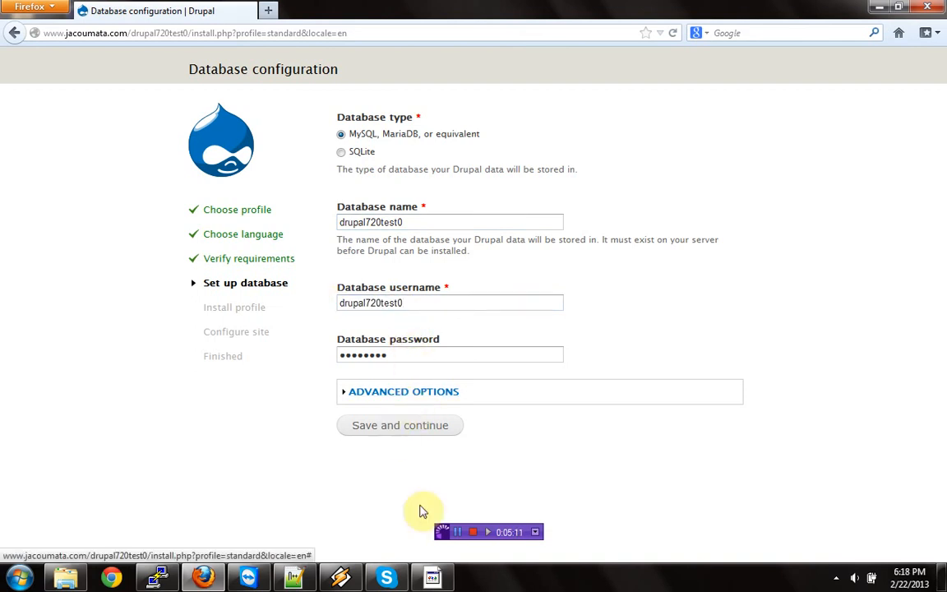
- Copy the password from the grant statement in the notes and paste it as the installer's database password
{"action": "mouse_move", "coordinate": [433, 578]}
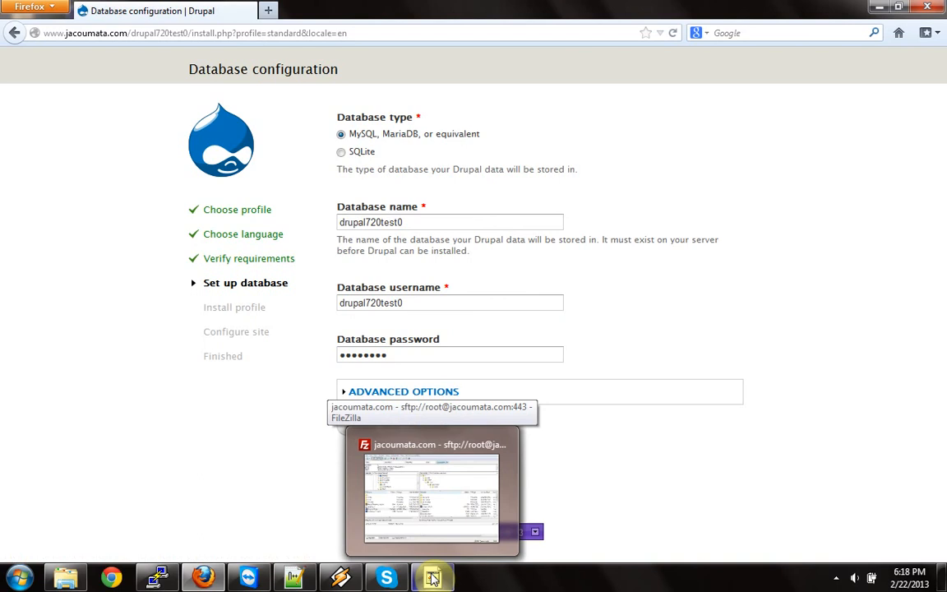
{"action": "left_click", "coordinate": [293, 578]}
{"action": "left_click_drag", "start_coordinate": [771, 123], "coordinate": [683, 123]}
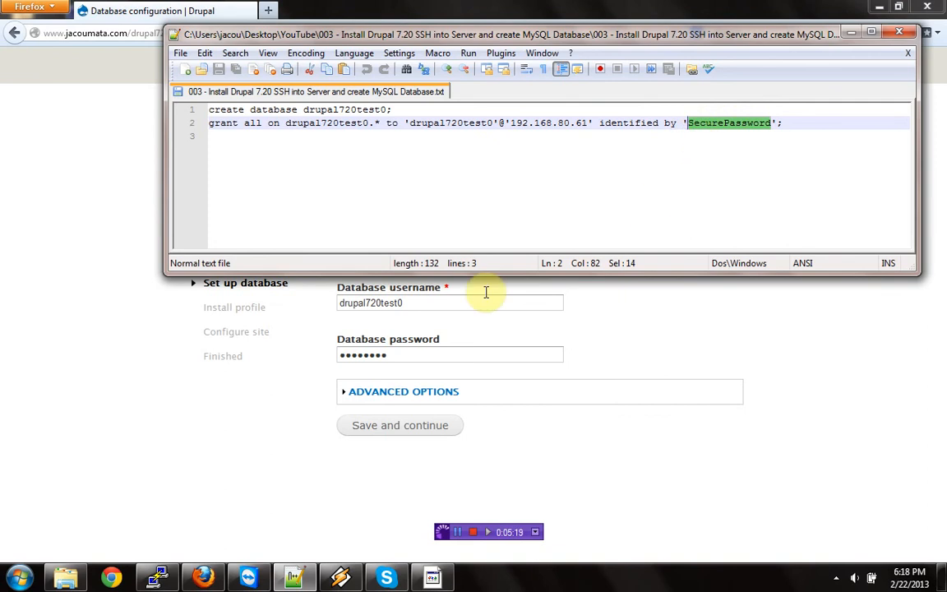
{"action": "left_click", "coordinate": [458, 354]}
{"action": "key", "text": "ctrl+v"}
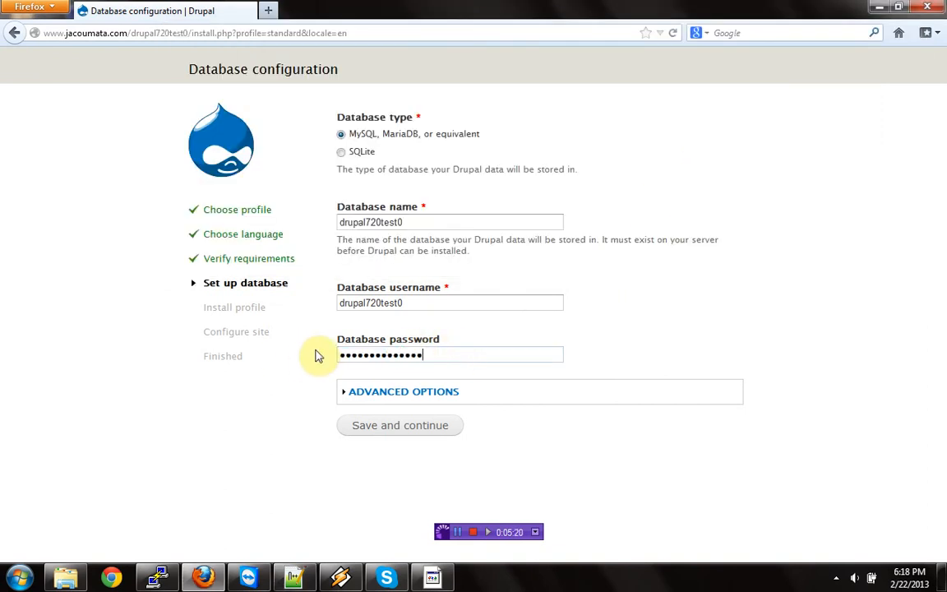
- Expand the advanced database options, replace the database host, and run the Drupal installation
{"action": "left_click", "coordinate": [364, 394]}
{"action": "mouse_move", "coordinate": [425, 319]}
{"action": "left_mouse_down"}
{"action": "mouse_move", "coordinate": [260, 313]}
{"action": "mouse_move", "coordinate": [266, 318]}
{"action": "left_mouse_up"}
{"action": "type", "text": "1"}
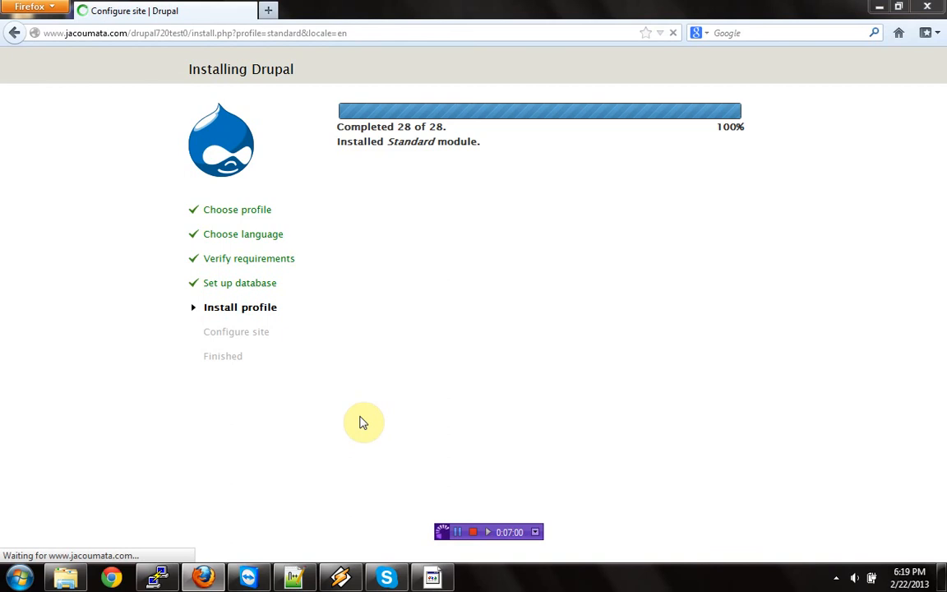
- Enter the site e-mail address and set the site maintenance account's username to admin
{"action": "left_click", "coordinate": [398, 222]}
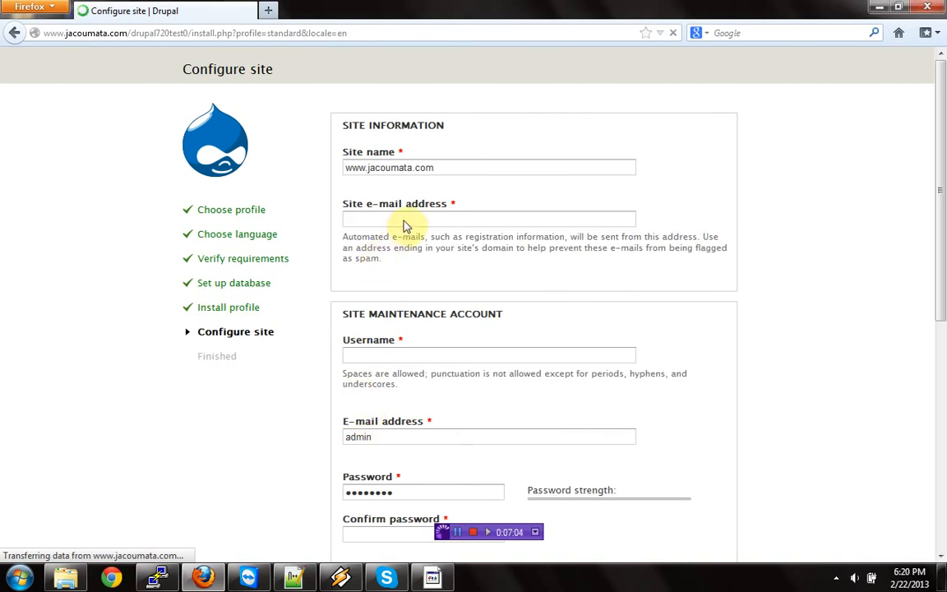
{"action": "left_click", "coordinate": [404, 215]}
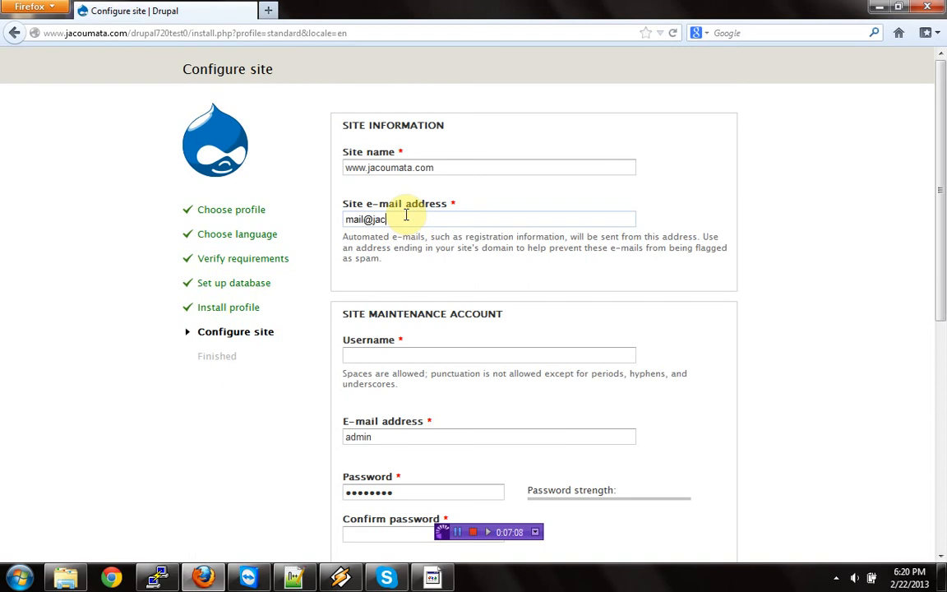
{"action": "key", "text": "Tab"}
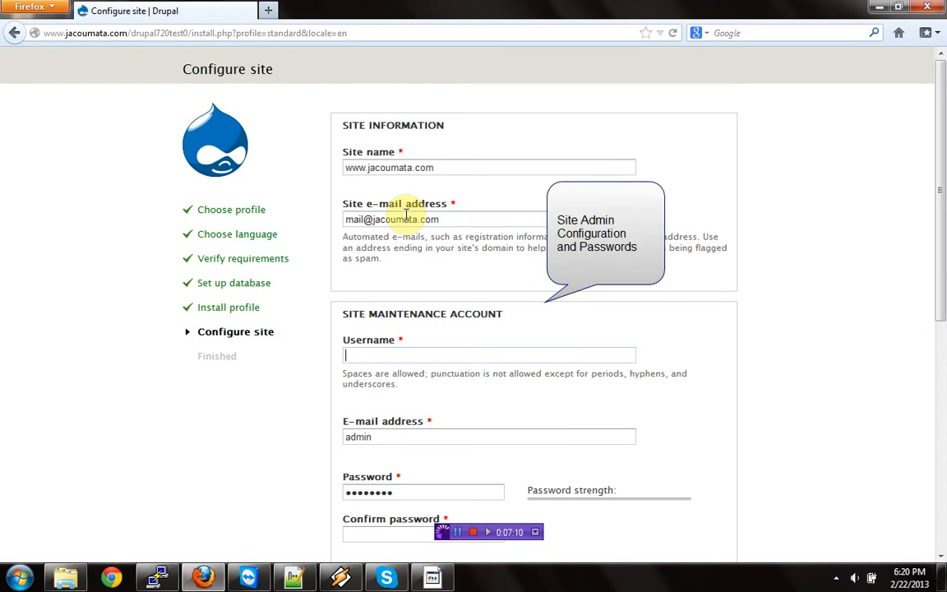
{"action": "type", "text": "admin"}
{"action": "key", "text": "Tab"}
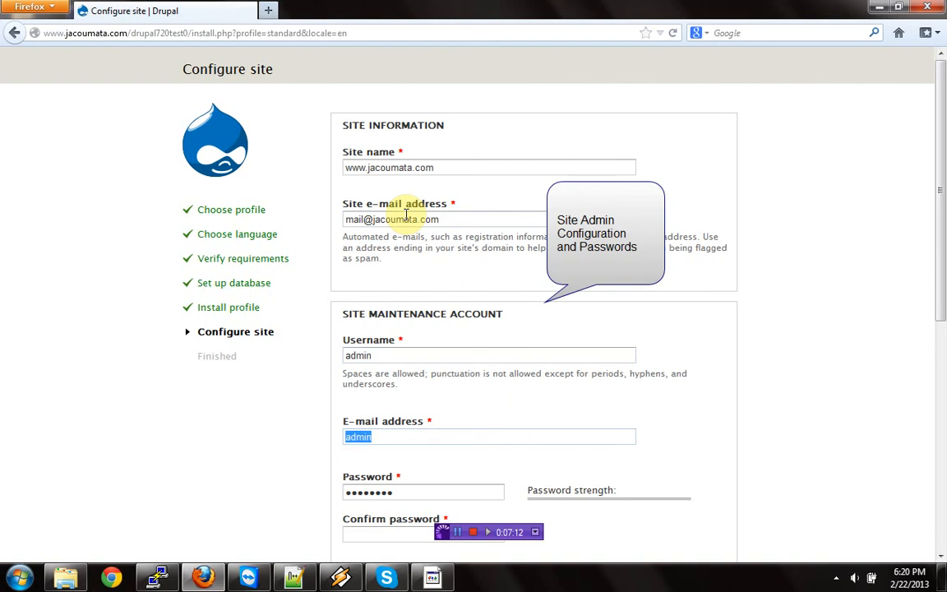
- Fill in the site maintenance account's e-mail address, then enter and confirm the account password
{"action": "scroll", "coordinate": [267, 296], "scroll_direction": "down", "scroll_amount": 2}
{"action": "scroll", "coordinate": [280, 329], "scroll_direction": "down", "scroll_amount": 2}
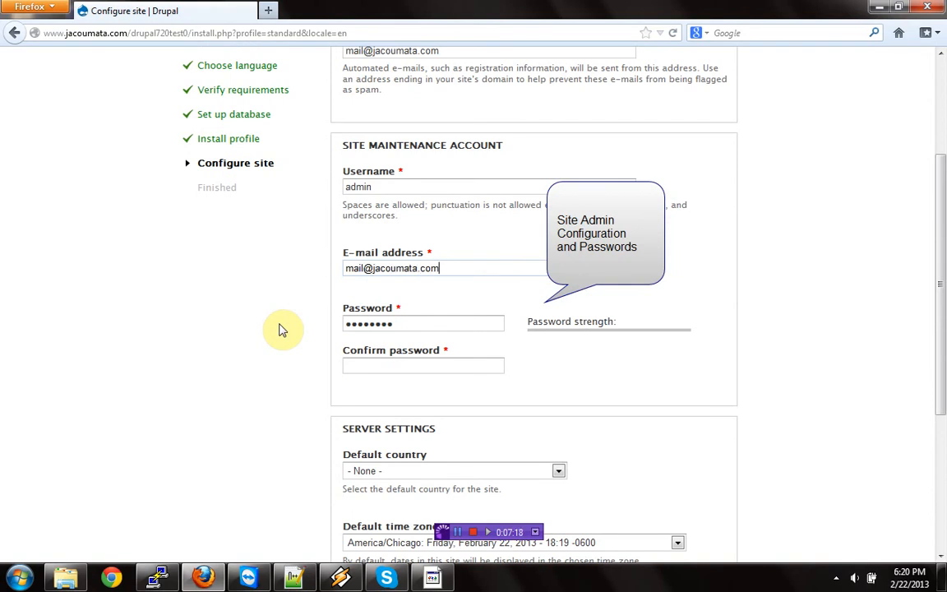
{"action": "double_click", "coordinate": [413, 322]}
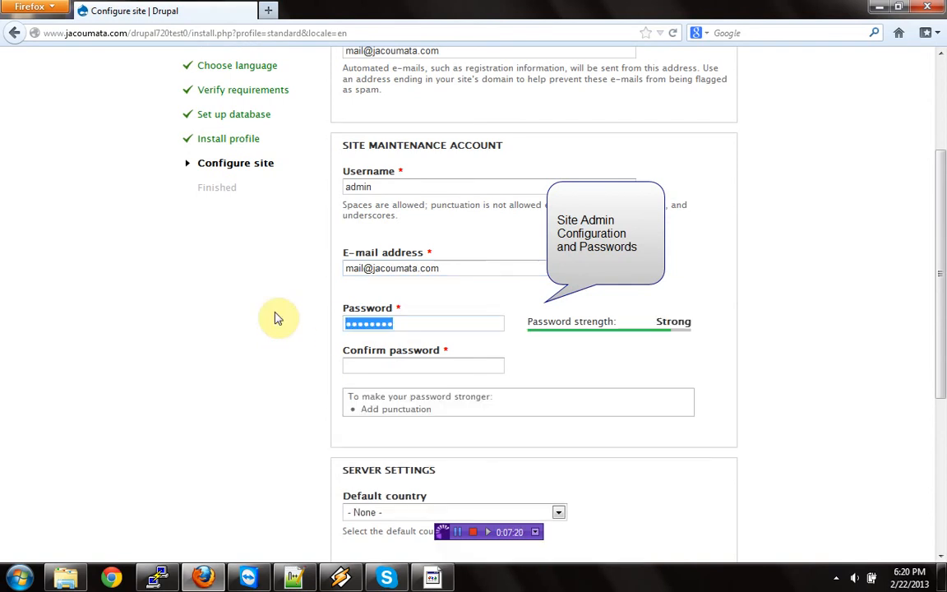
{"action": "type", "text": "********"}
{"action": "key", "text": "Tab"}
{"action": "type", "text": "********"}
- Save the site configuration with the default server and update settings, dismiss the password-saving offer, and visit the new site
{"action": "scroll", "coordinate": [278, 319], "scroll_direction": "down", "scroll_amount": 5}
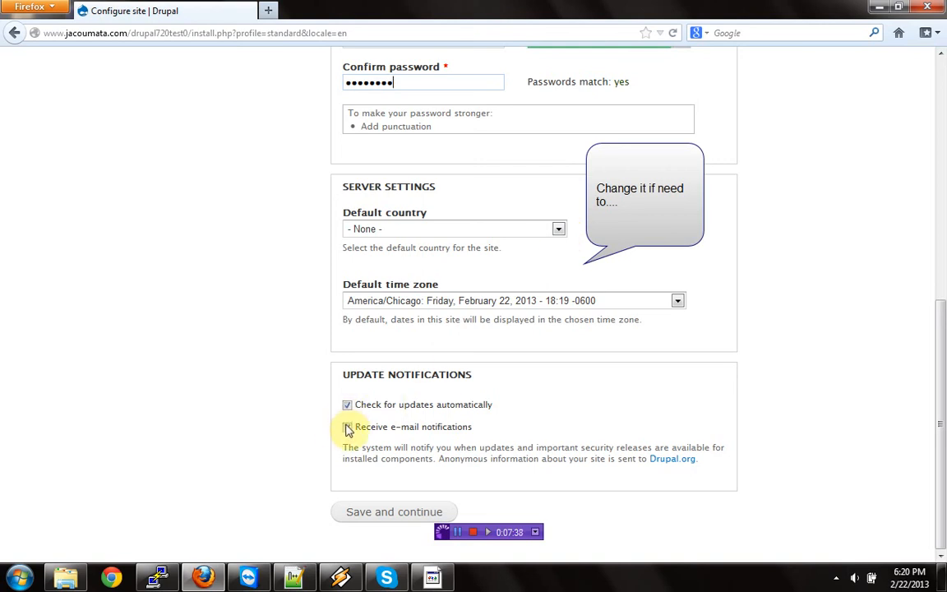
{"action": "left_click", "coordinate": [375, 515]}
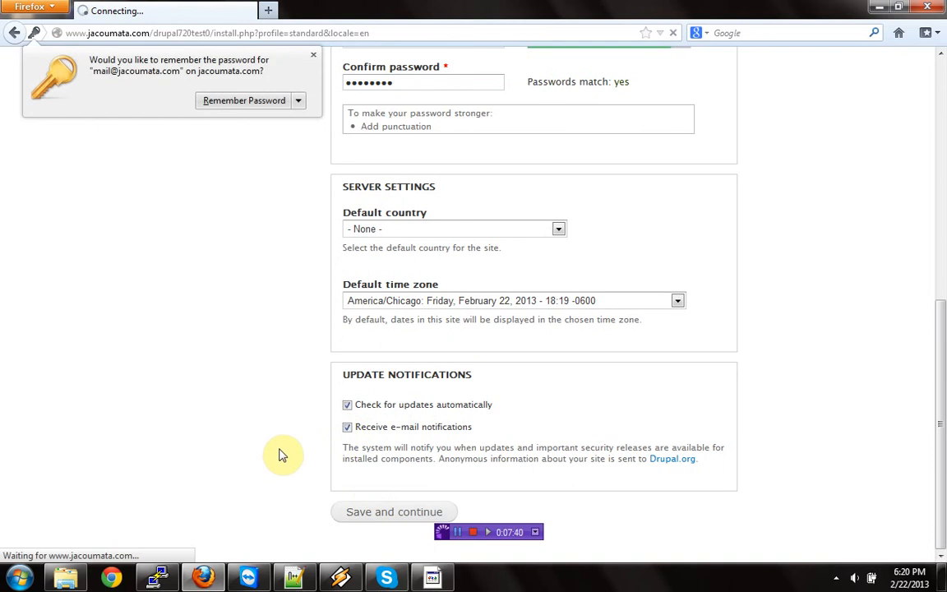
{"action": "left_click", "coordinate": [55, 343]}
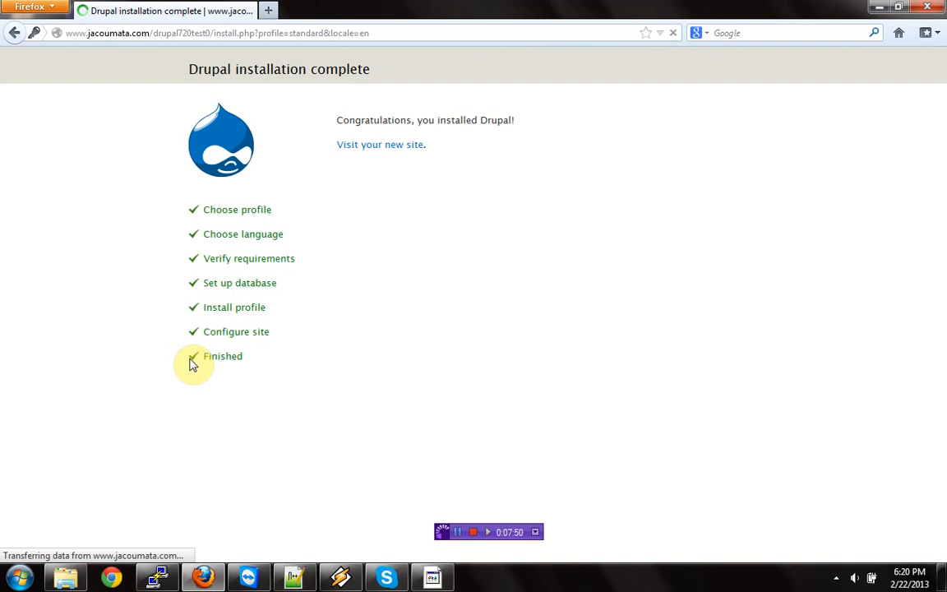
{"action": "left_click", "coordinate": [392, 148]}
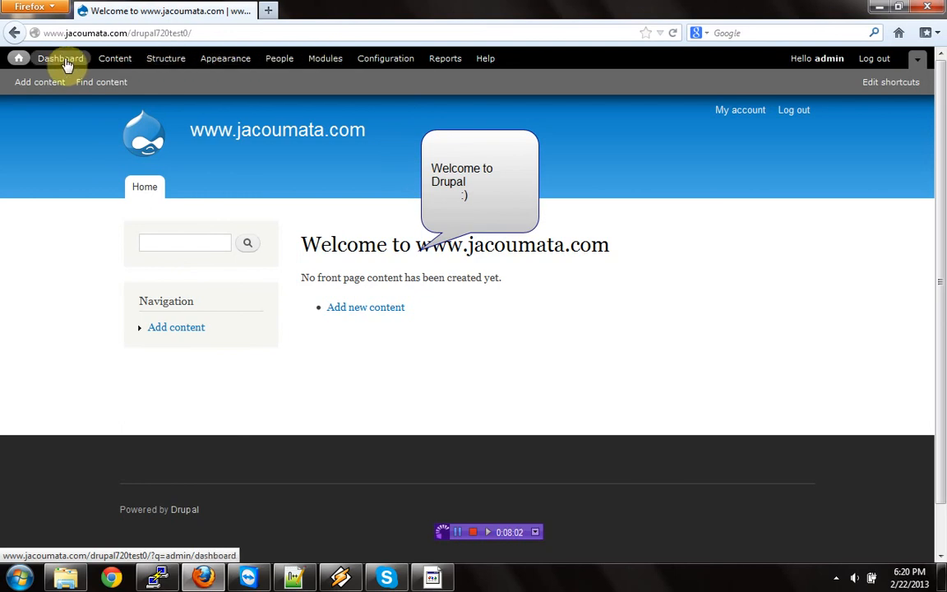
- Look through the site's list of core modules and close the Modules overlay
{"action": "left_click", "coordinate": [321, 61]}
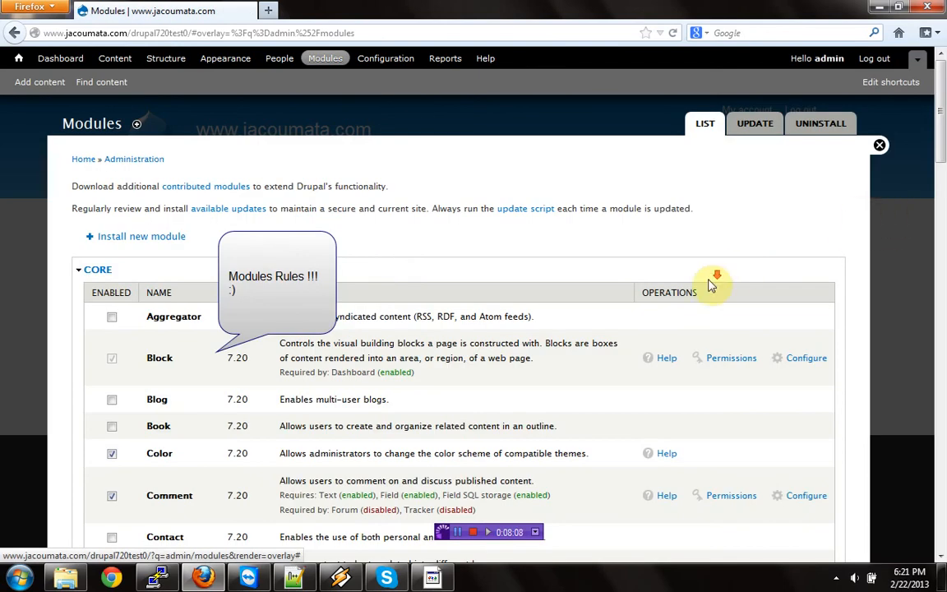
{"action": "scroll", "coordinate": [706, 292], "scroll_direction": "down", "scroll_amount": 15}
{"action": "scroll", "coordinate": [698, 303], "scroll_direction": "down", "scroll_amount": 5}
{"action": "scroll", "coordinate": [689, 344], "scroll_direction": "up", "scroll_amount": 10}
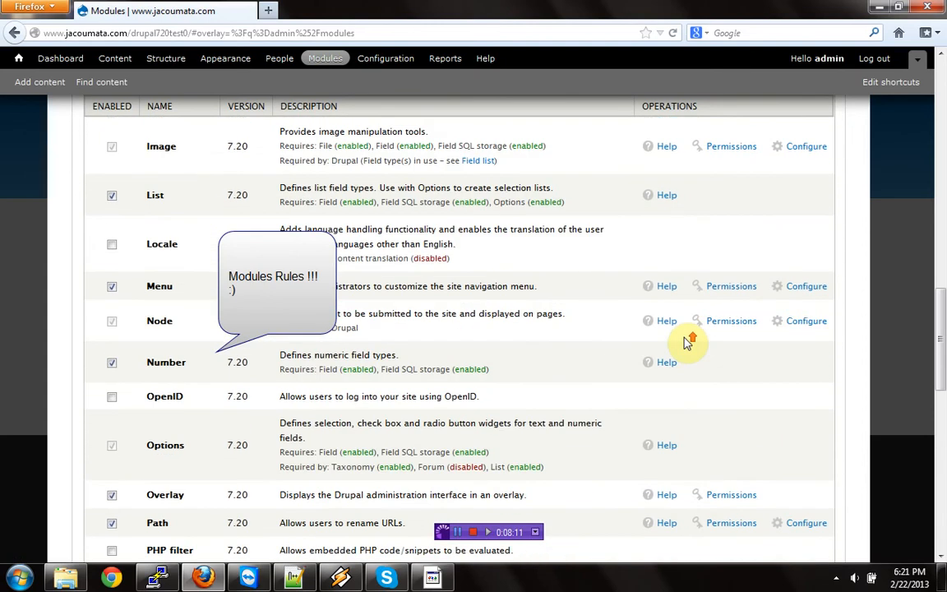
{"action": "scroll", "coordinate": [687, 340], "scroll_direction": "up", "scroll_amount": 10}
{"action": "left_click", "coordinate": [875, 146]}
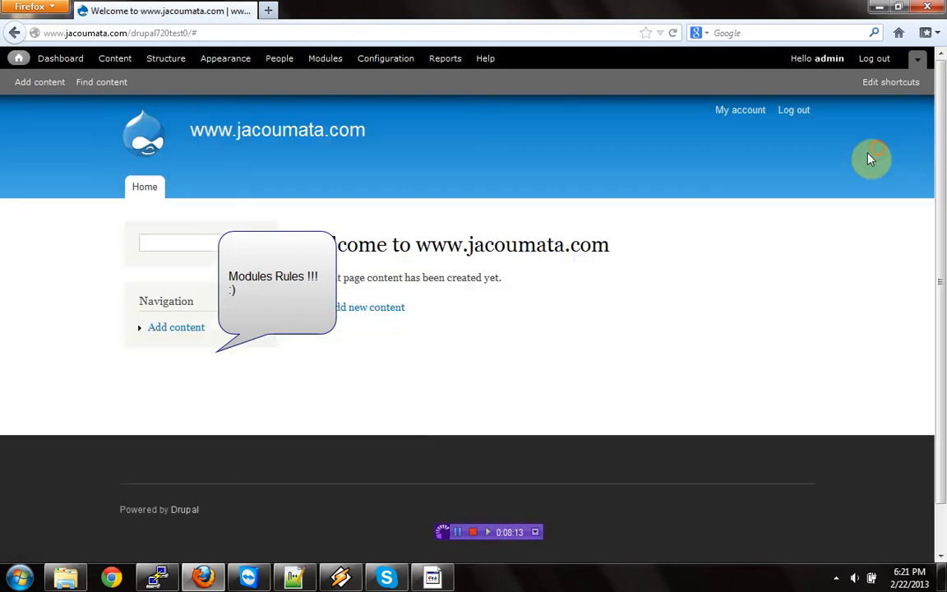
- Enter the text :) in the home page's search box
{"action": "left_click", "coordinate": [203, 244]}
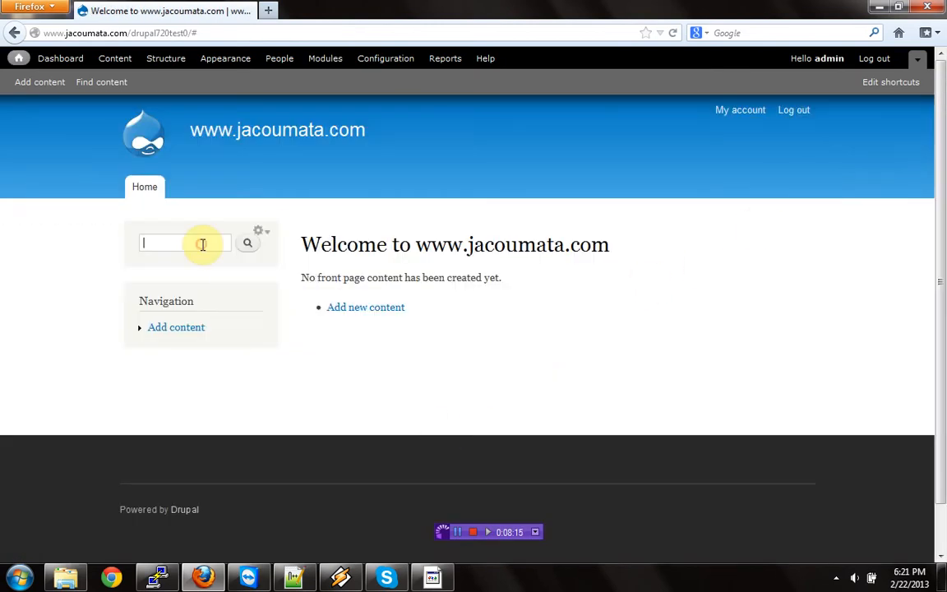
{"action": "type", "text": ":"}
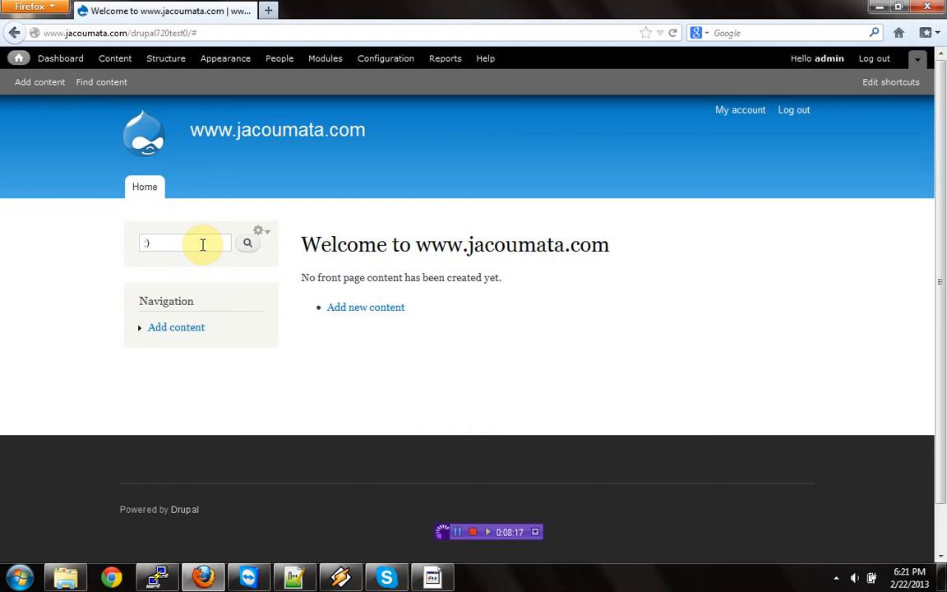